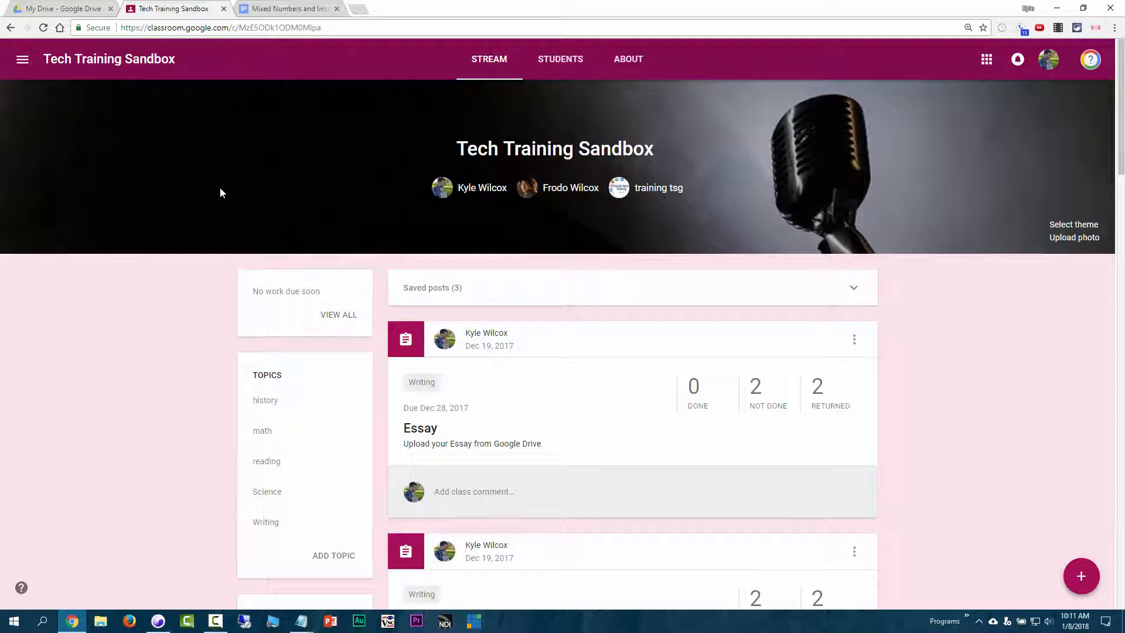
- Switch to Google Drive and open the Tech Training Sandbox folder inside the Classroom folder
click(50, 10)
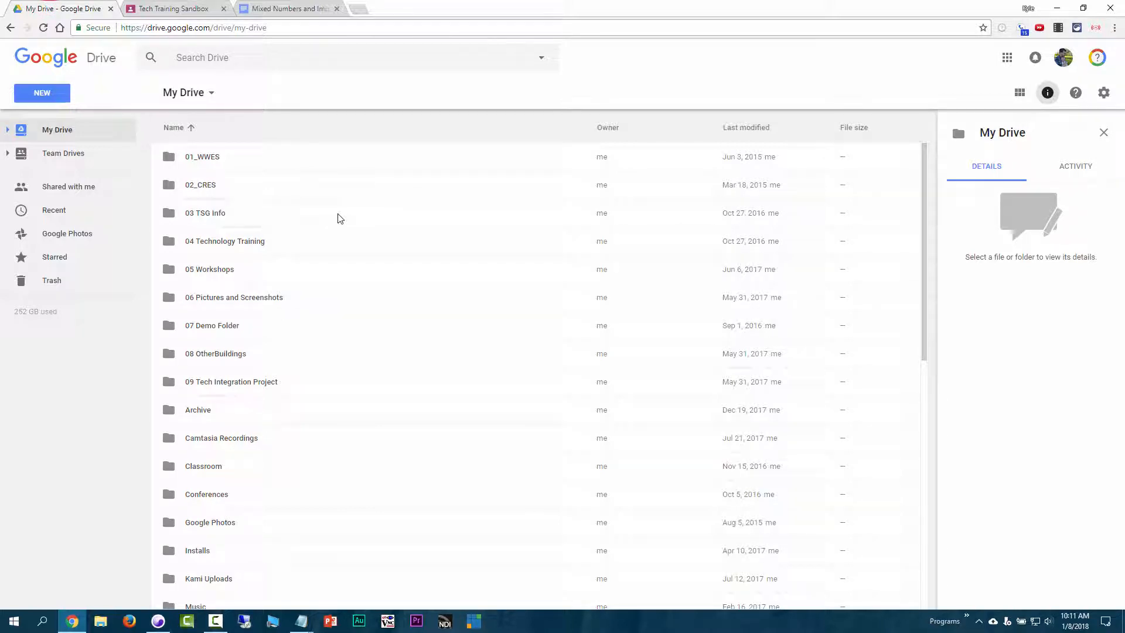
double_click(216, 467)
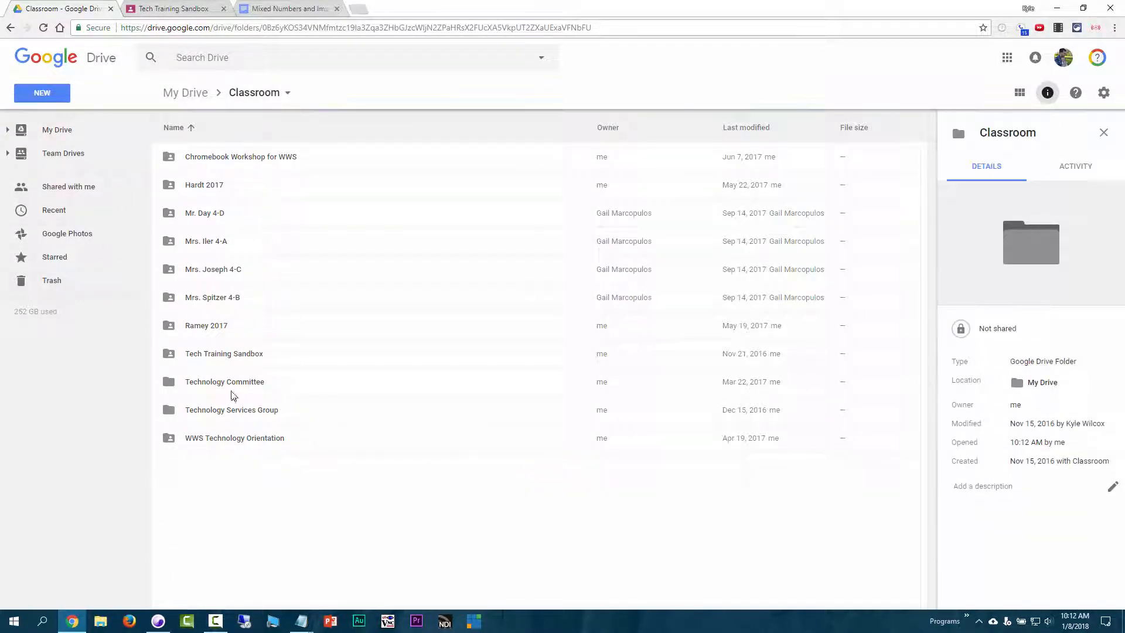
double_click(234, 357)
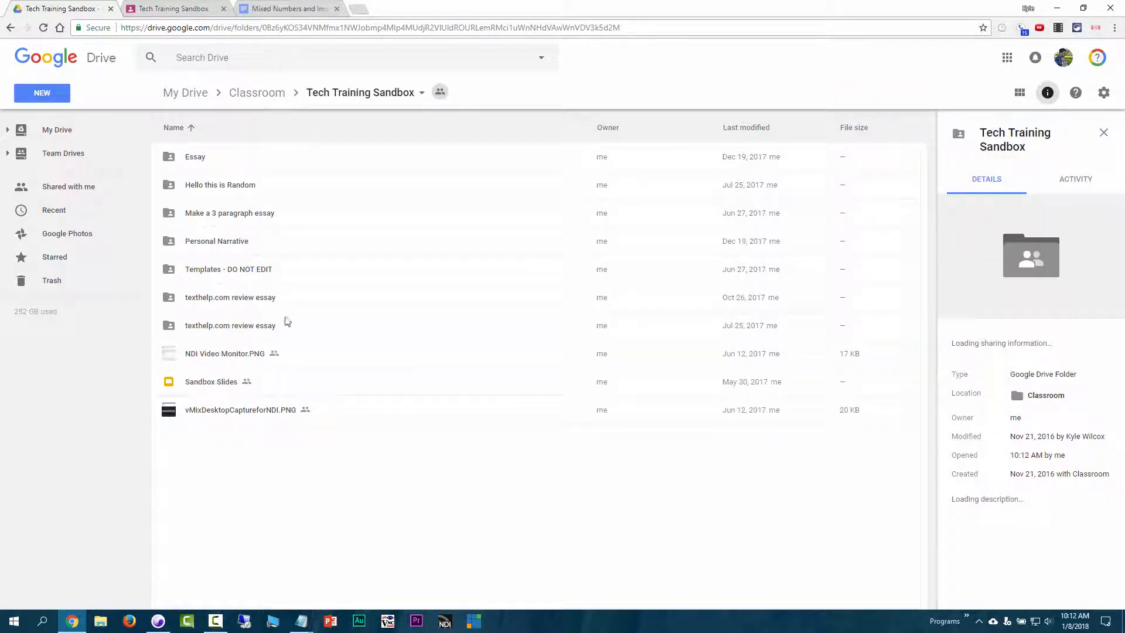
- View the Google Forms template gallery for a new form in this shared folder, closing it without choosing a template
click(59, 98)
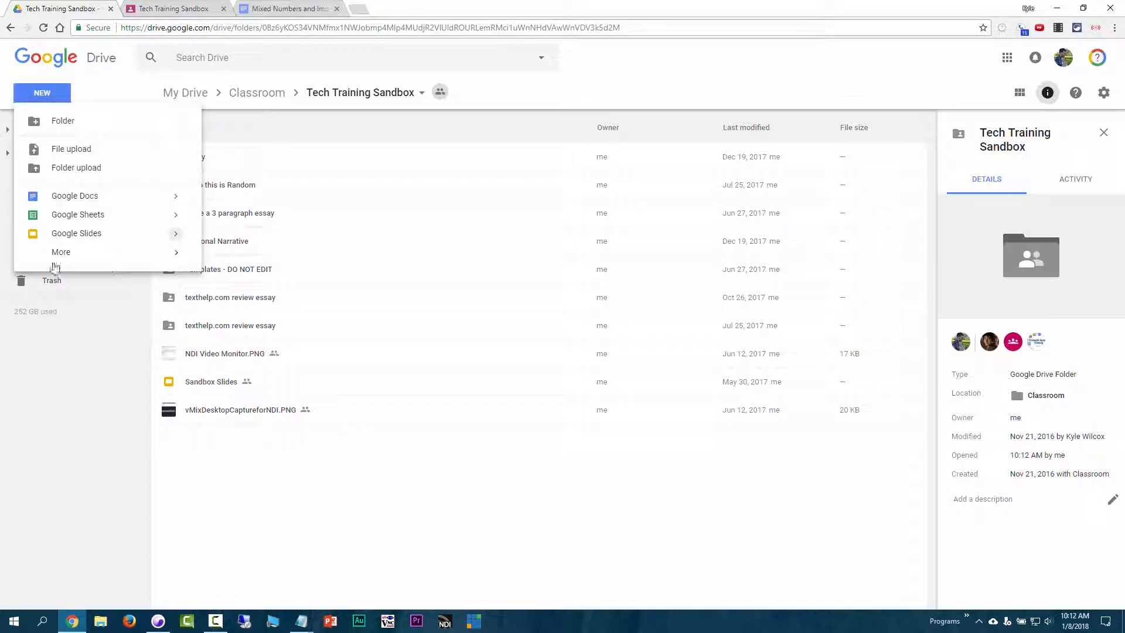
mouse_move(136, 254)
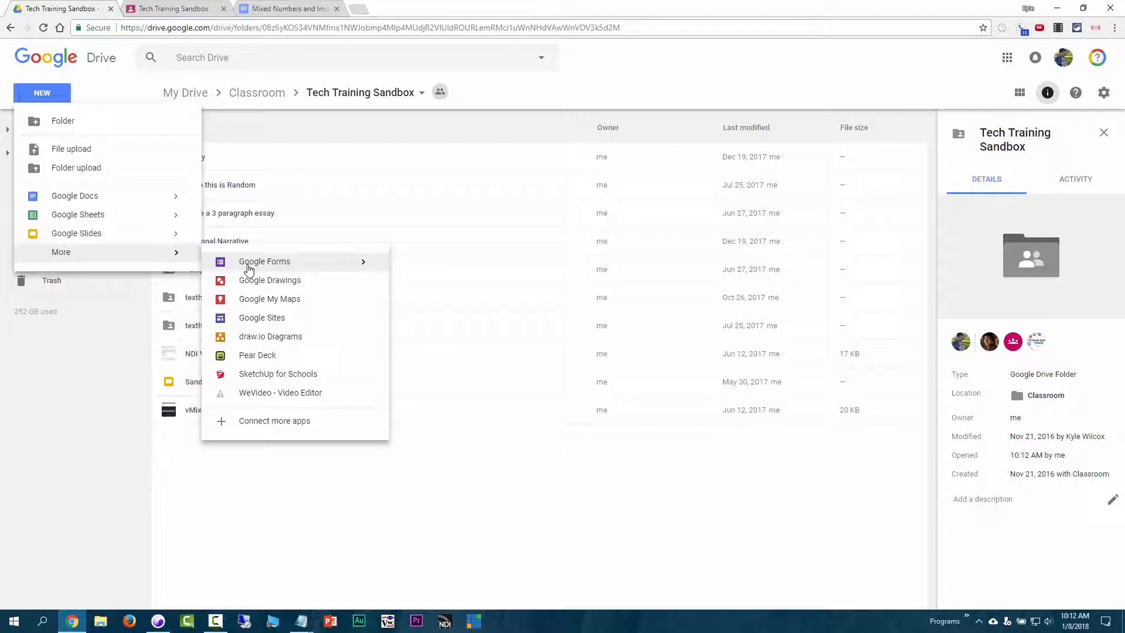
click(364, 264)
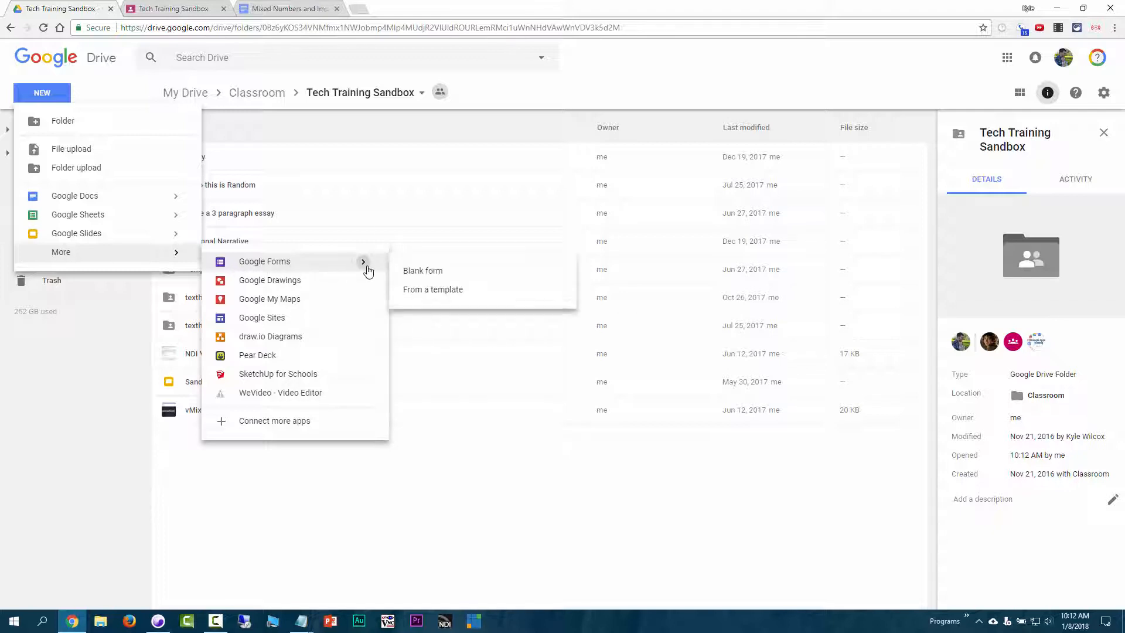
click(424, 289)
click(667, 349)
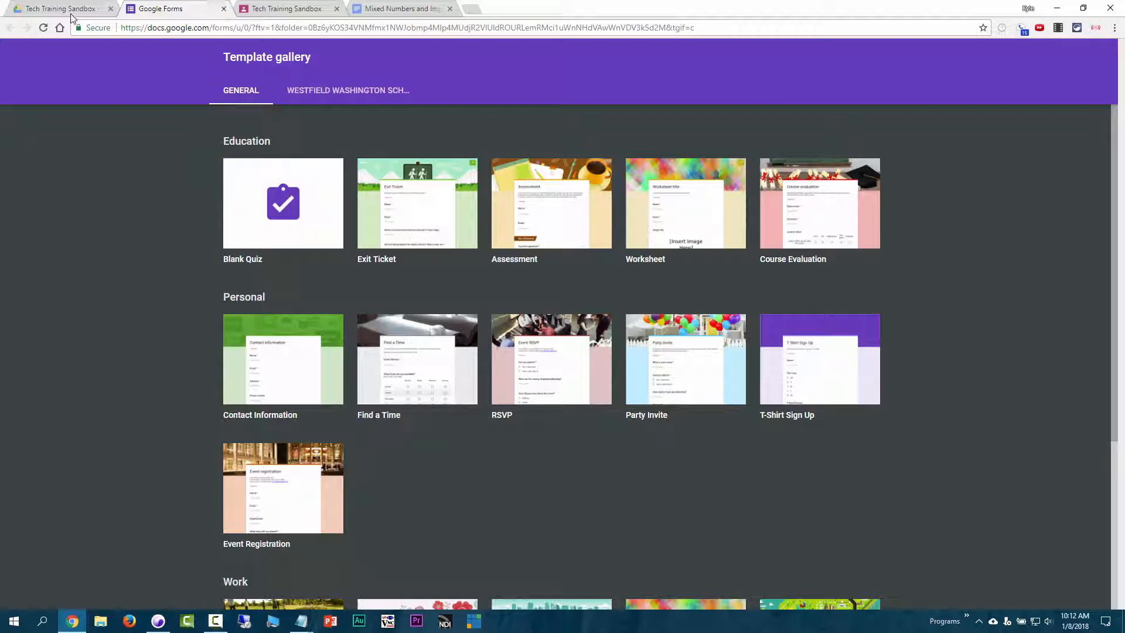
click(223, 9)
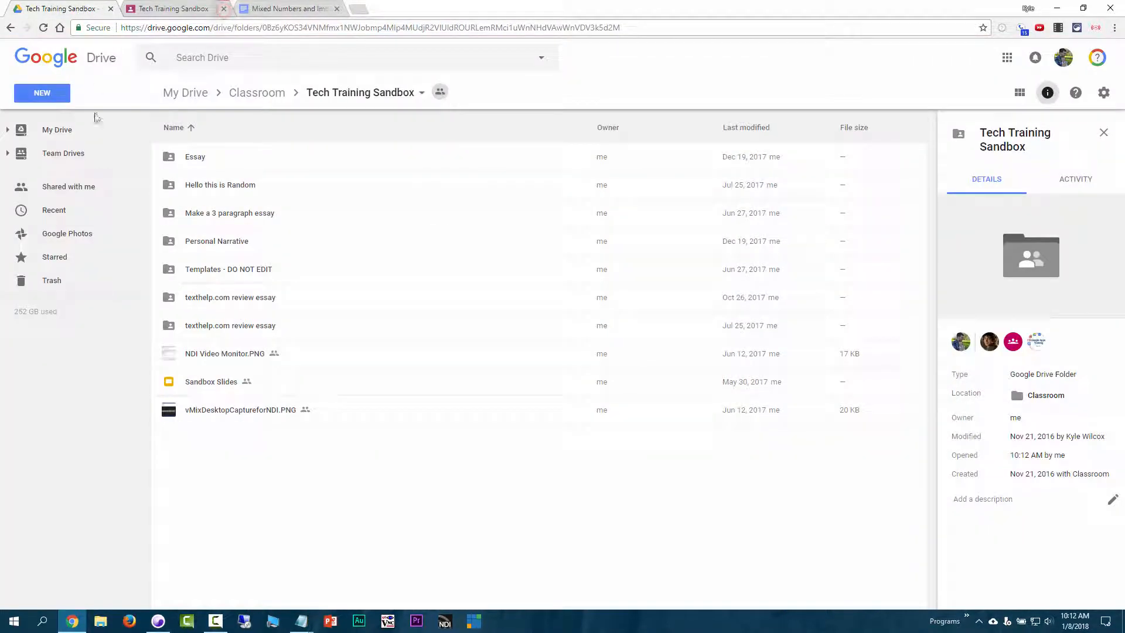
- Create a blank Google Form in the Tech Training Sandbox folder, accepting the folder's sharing permissions
click(43, 94)
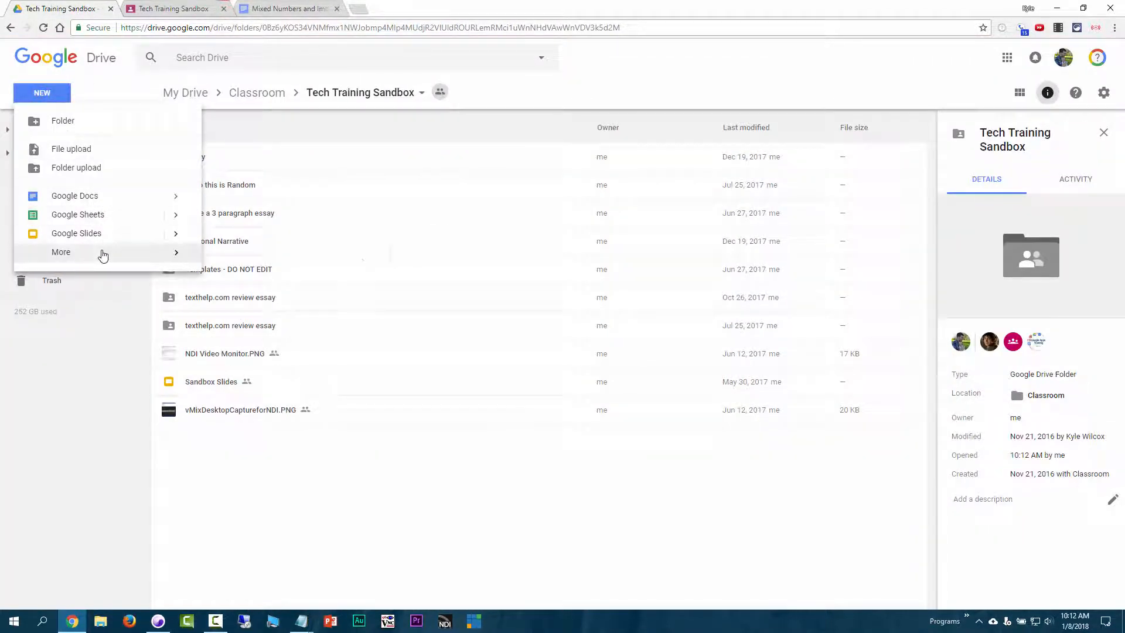
click(101, 250)
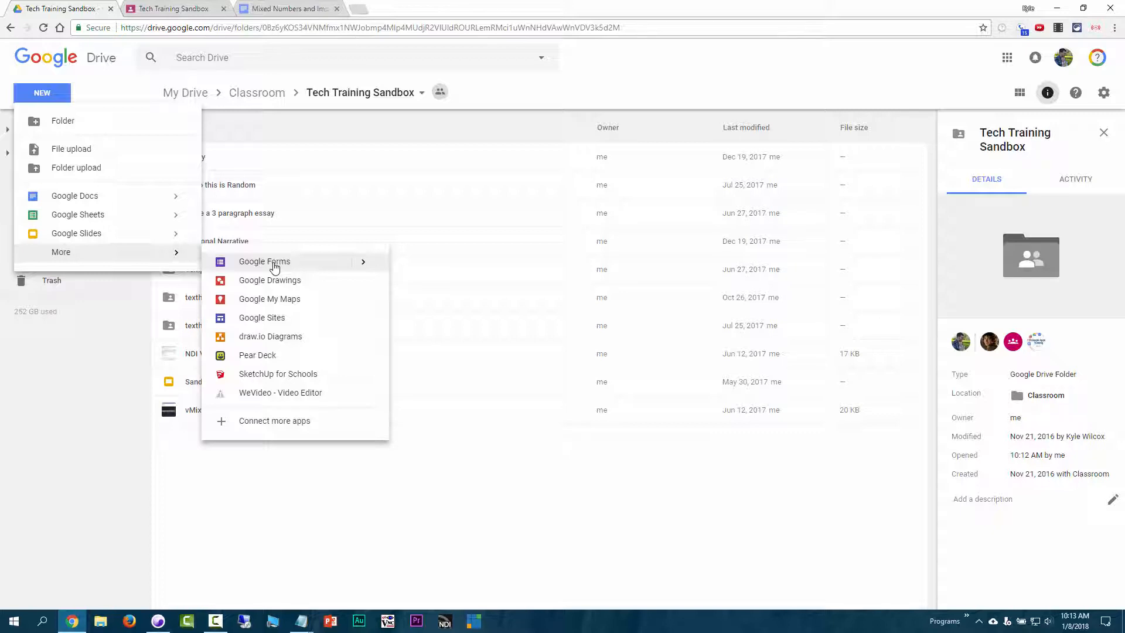
click(274, 265)
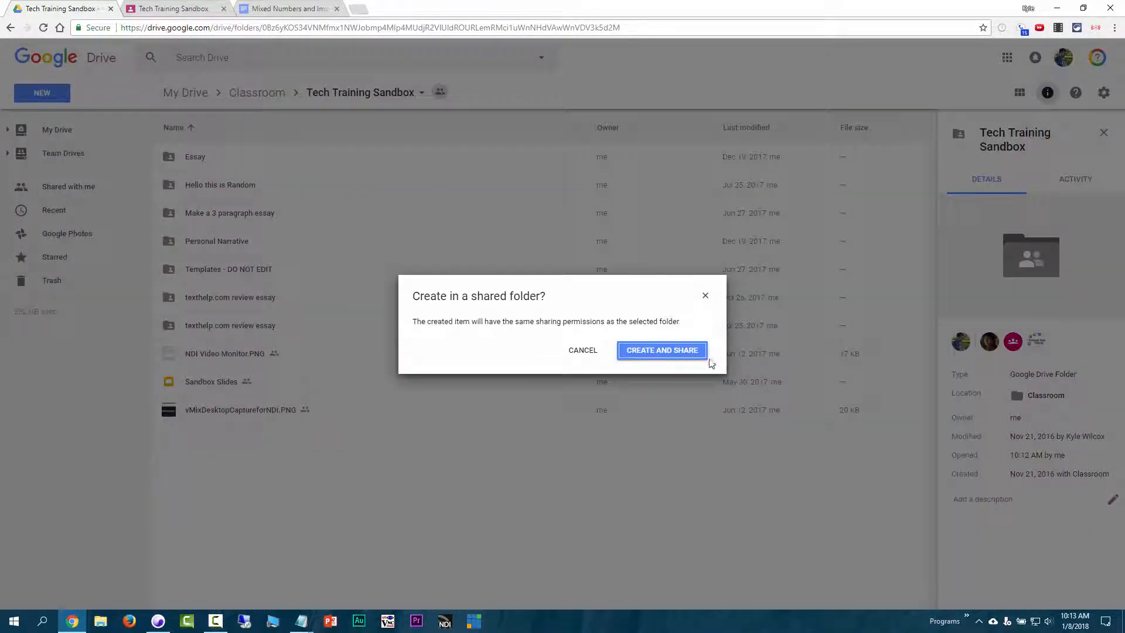
click(696, 355)
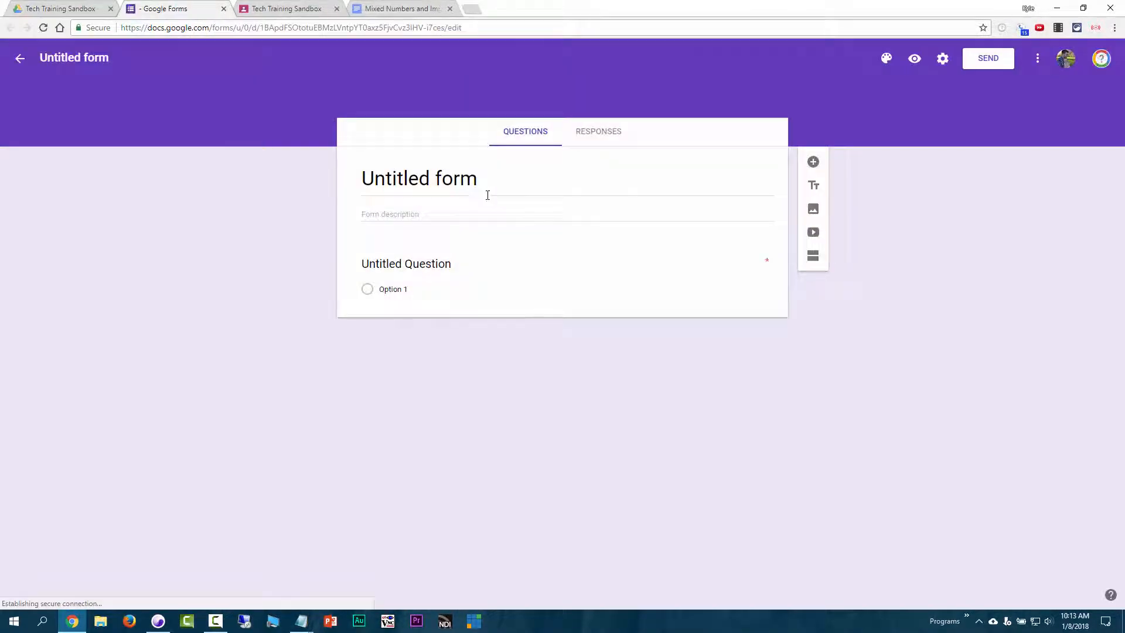
- Name the form "Math Fractions" and apply the same text as its title
click(109, 59)
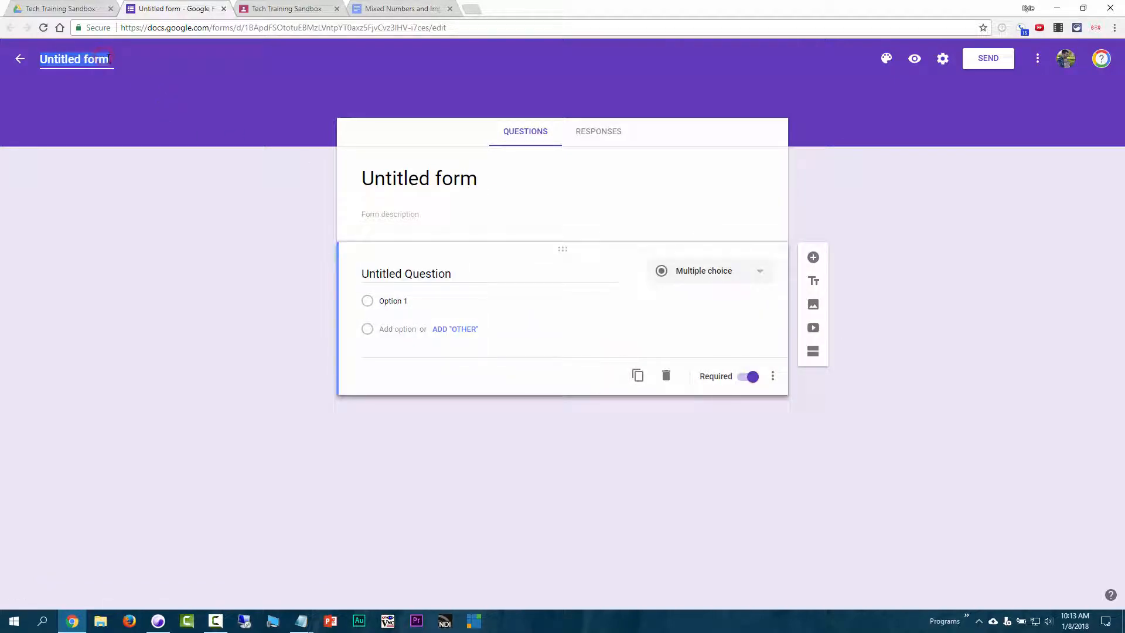
text(math)
key(BackSpace)
key(BackSpace)
key(BackSpace)
text(a)
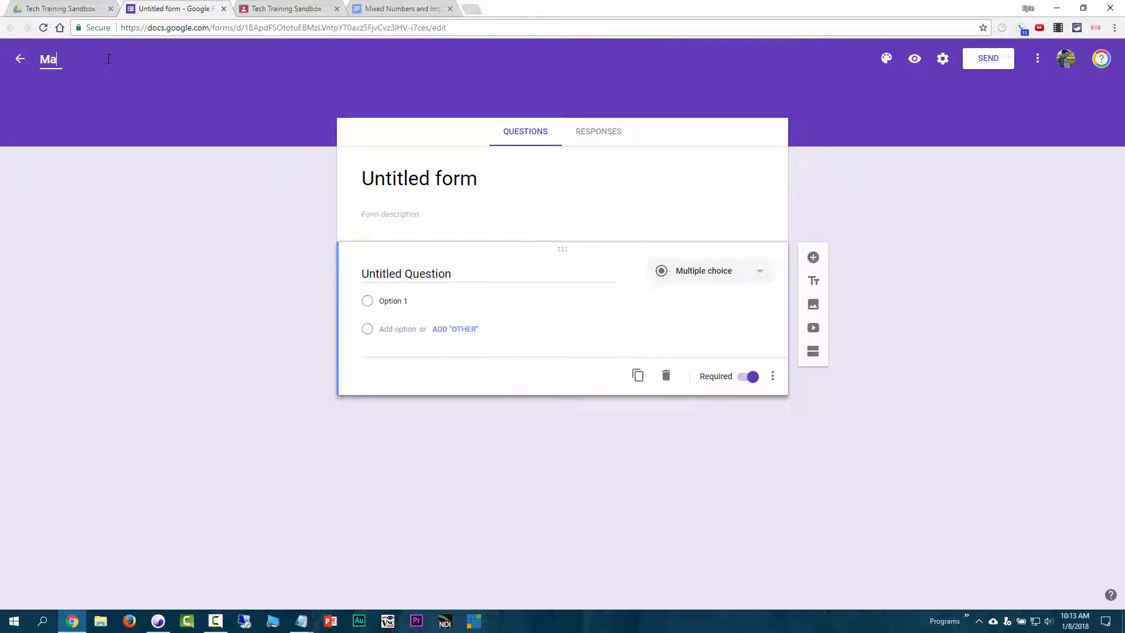
text(th Fractions)
click(477, 183)
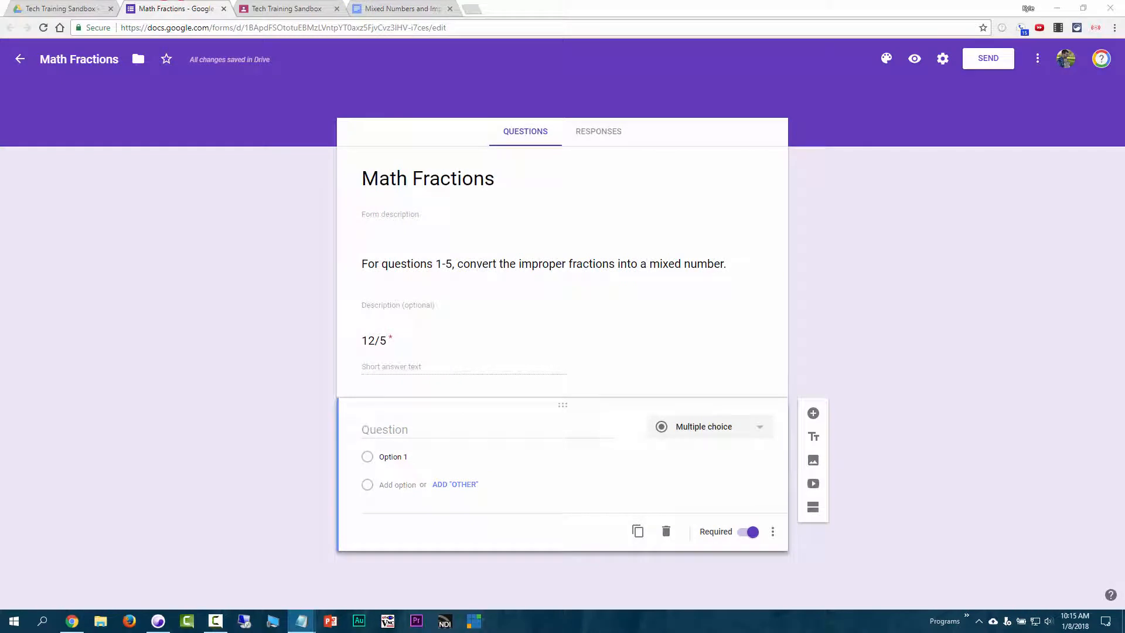
- Fill the empty question with "8/3" as a short answer and add another question below it
click(379, 428)
text(8/3)
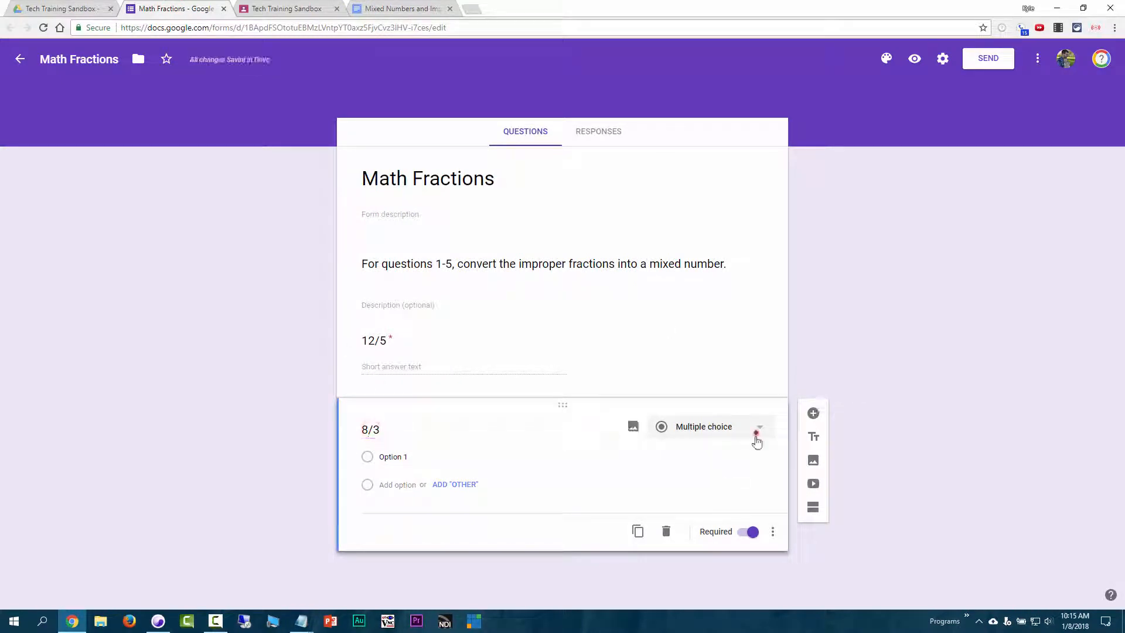
click(757, 433)
click(703, 369)
click(813, 413)
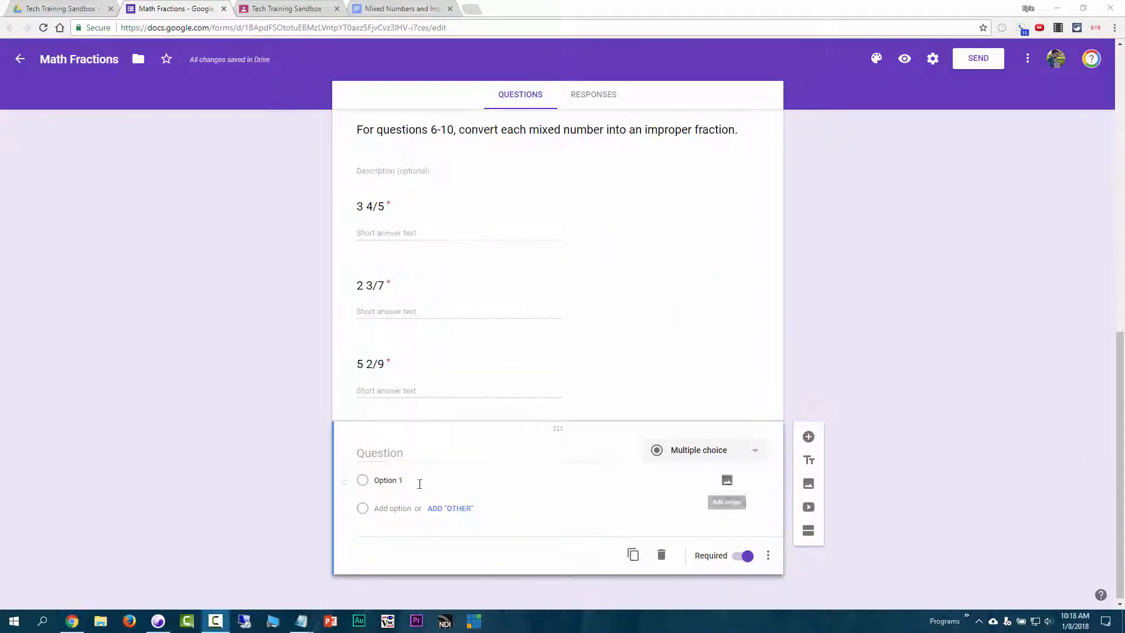
- Fill the empty question after 5 2/9 with "10 3/4" and make it a short answer
click(391, 454)
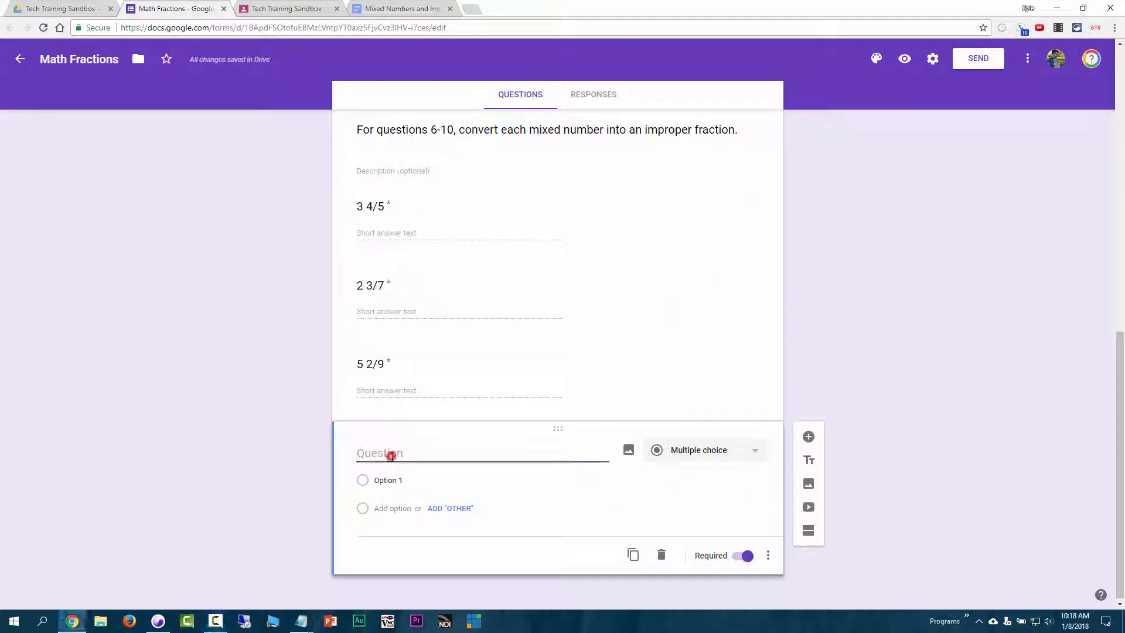
text(10 3/4)
click(755, 450)
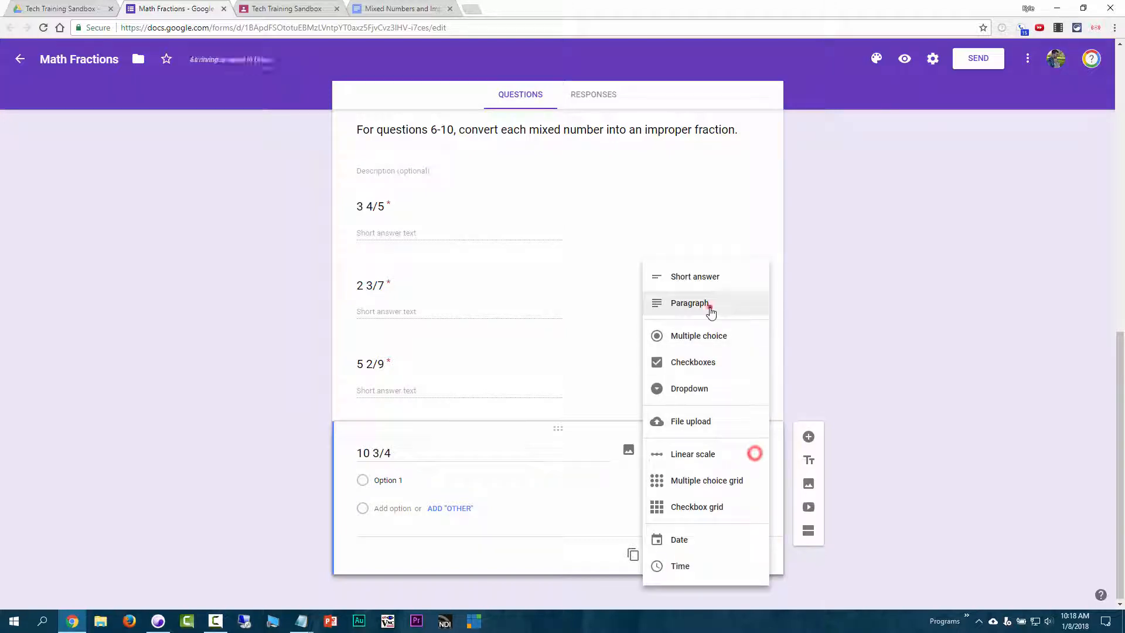
click(703, 276)
- Add a final question reading "6 1/2" with the short answer type
click(809, 455)
text(6 1/2)
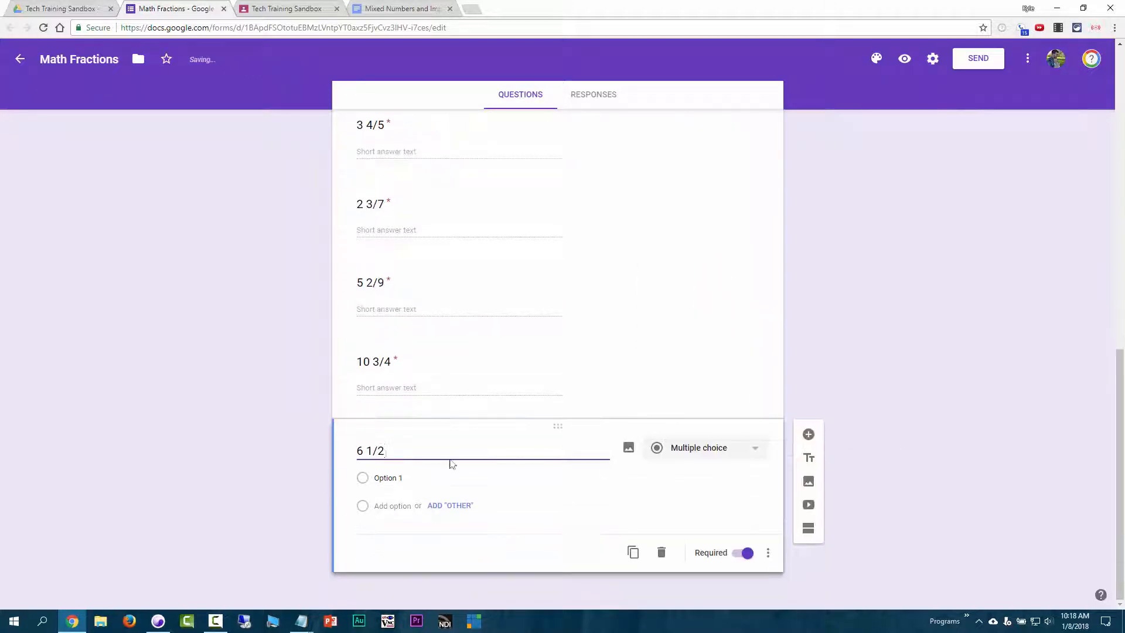
click(703, 447)
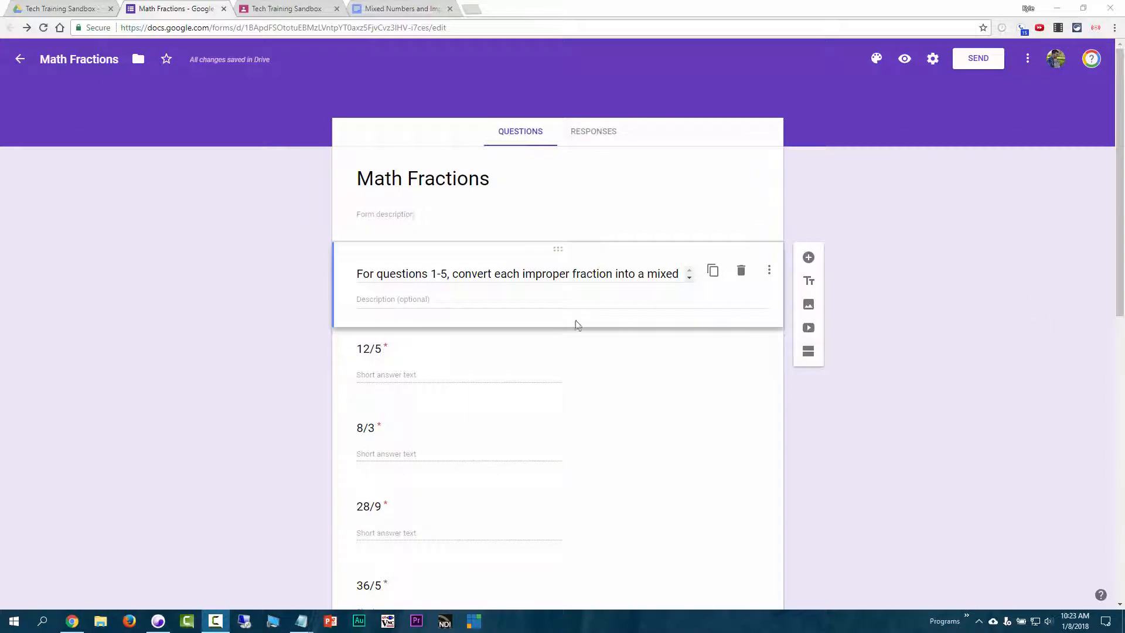
- Review the form's questions in both sections and examine the available question types on the 12/5 question
scroll(422, 421, down, 8)
scroll(485, 322, down, 2)
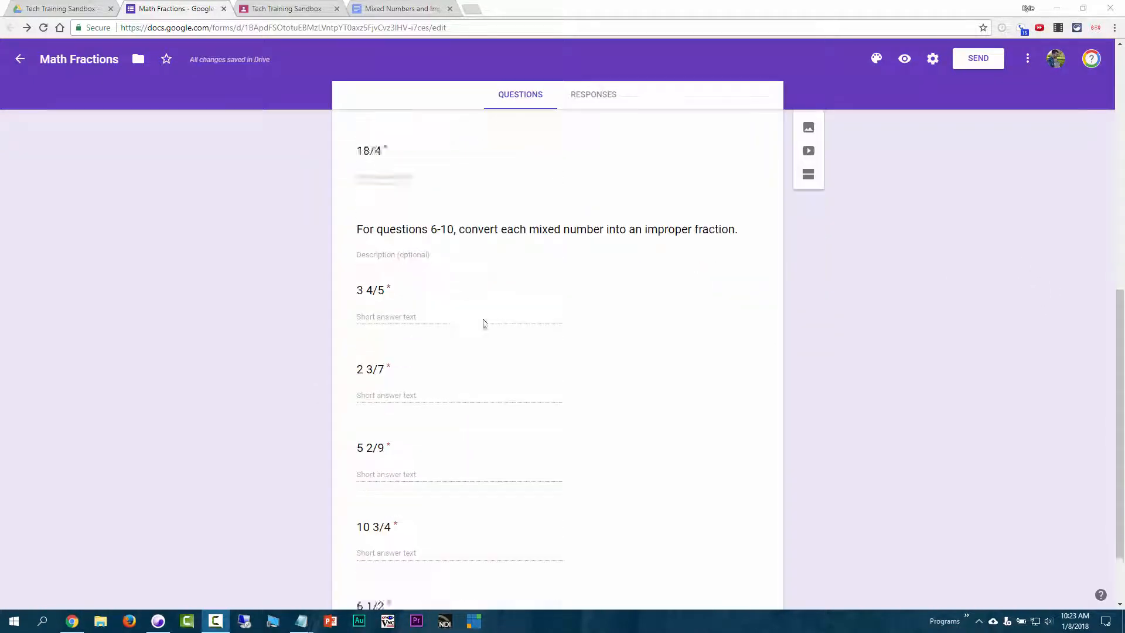
scroll(567, 371, up, 10)
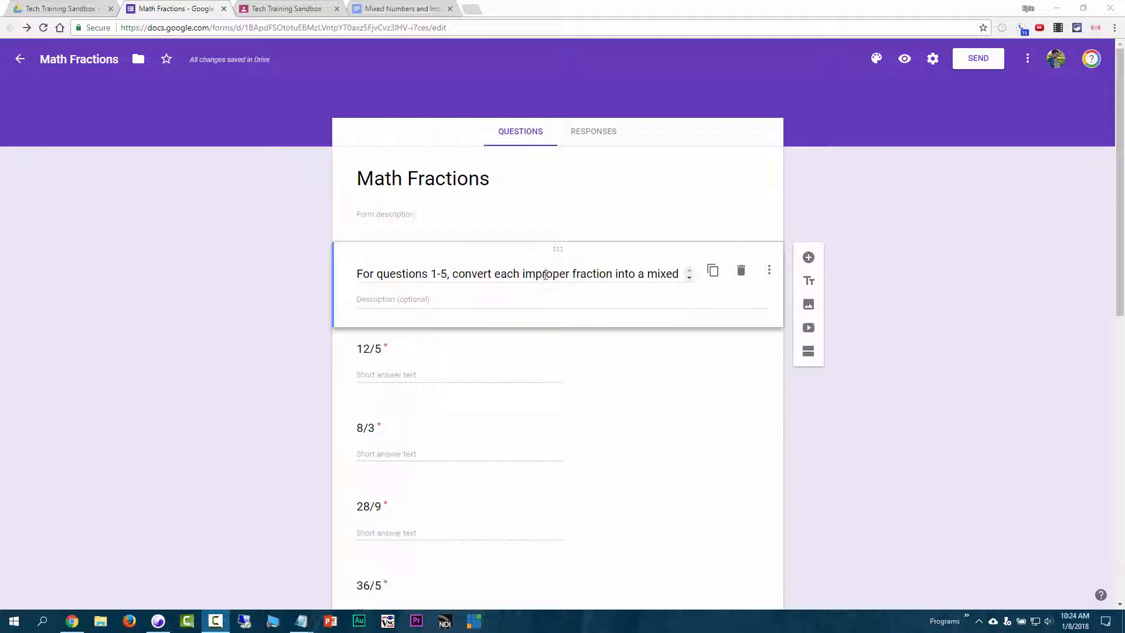
scroll(369, 430, down, 10)
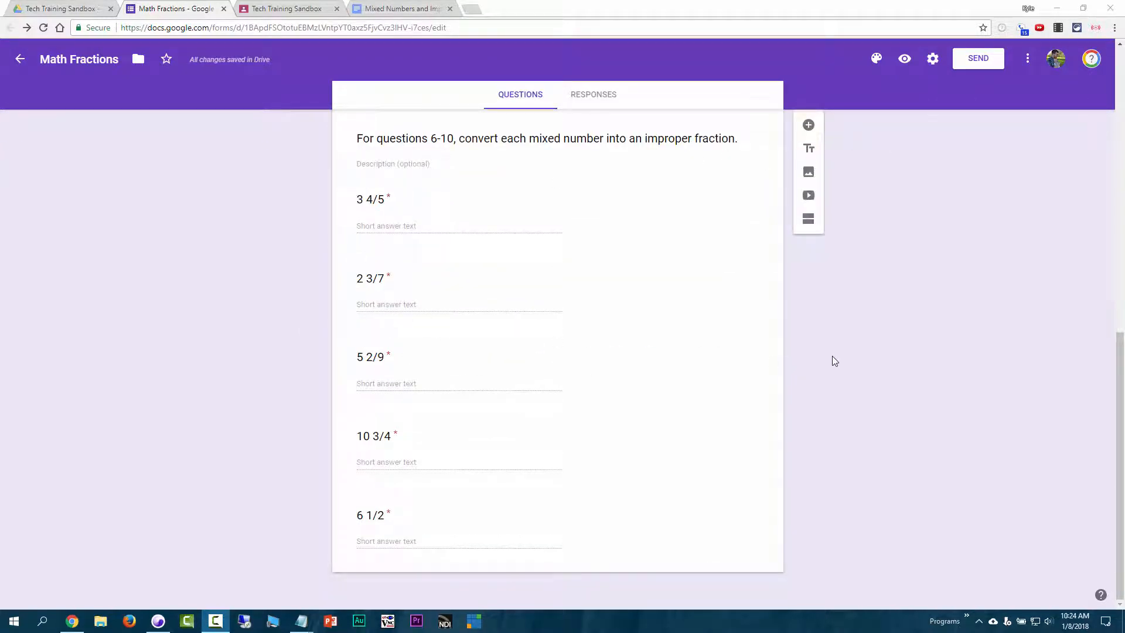
scroll(457, 318, up, 10)
click(445, 372)
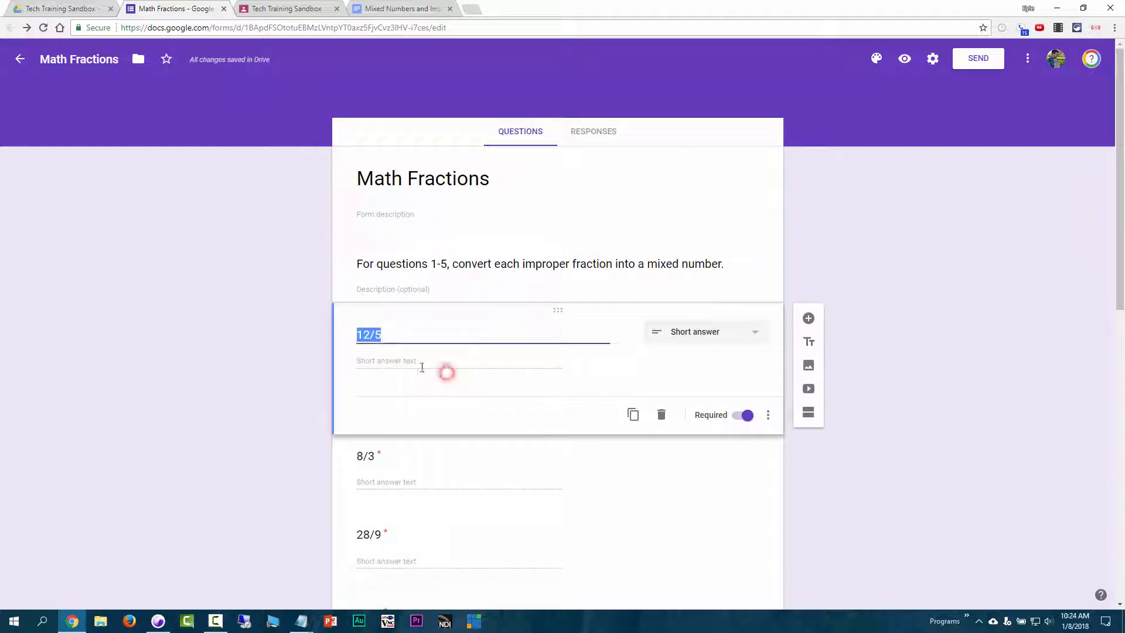
click(409, 362)
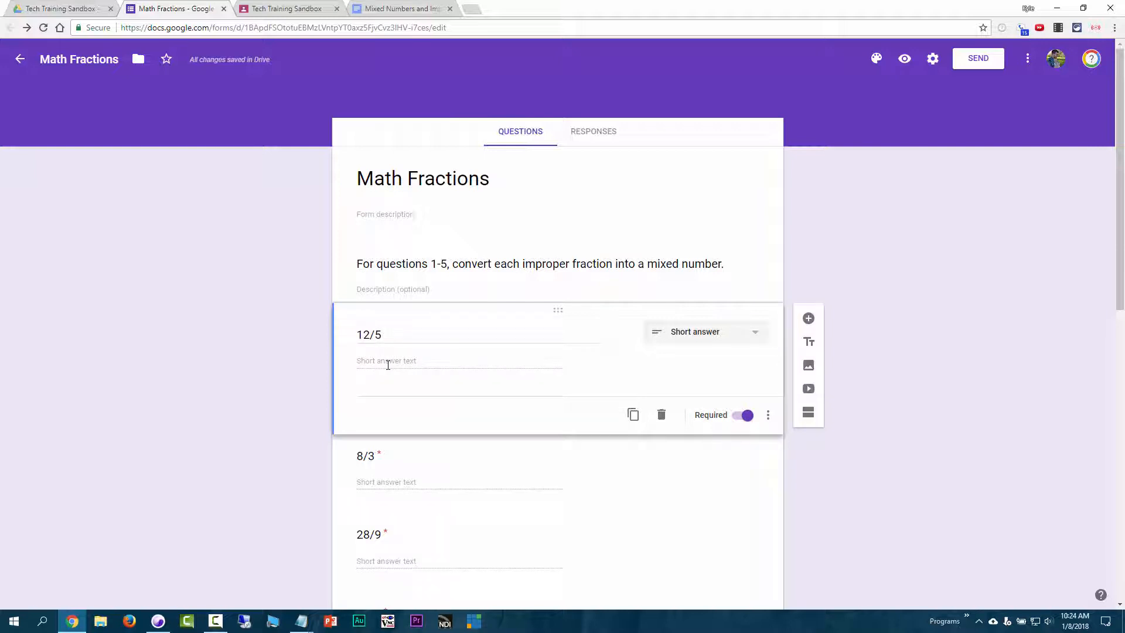
click(753, 333)
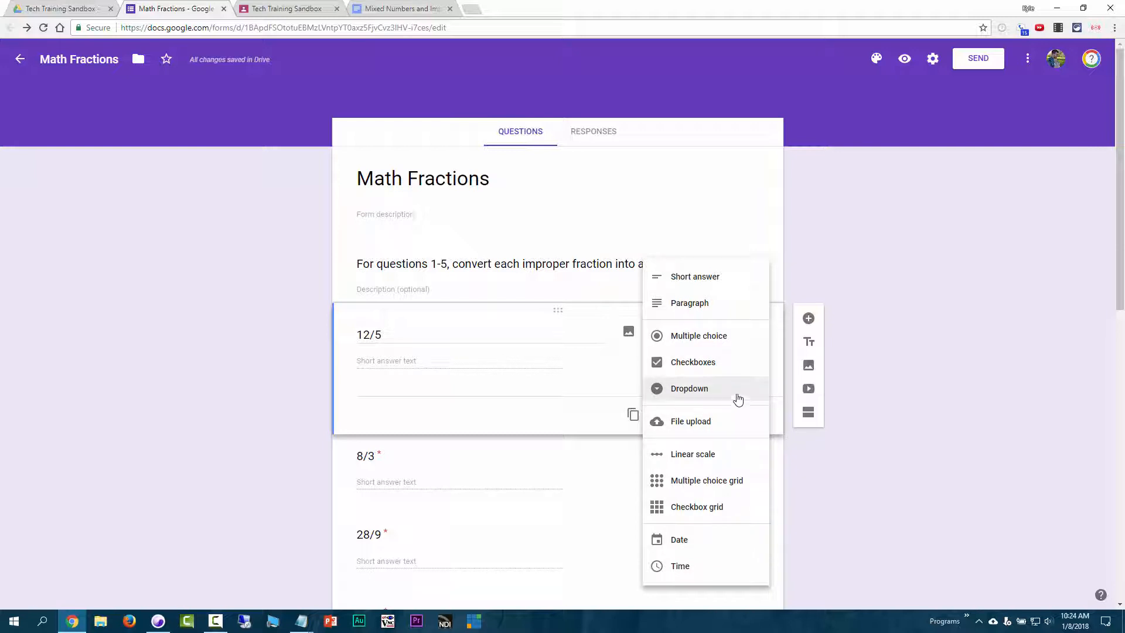
click(923, 328)
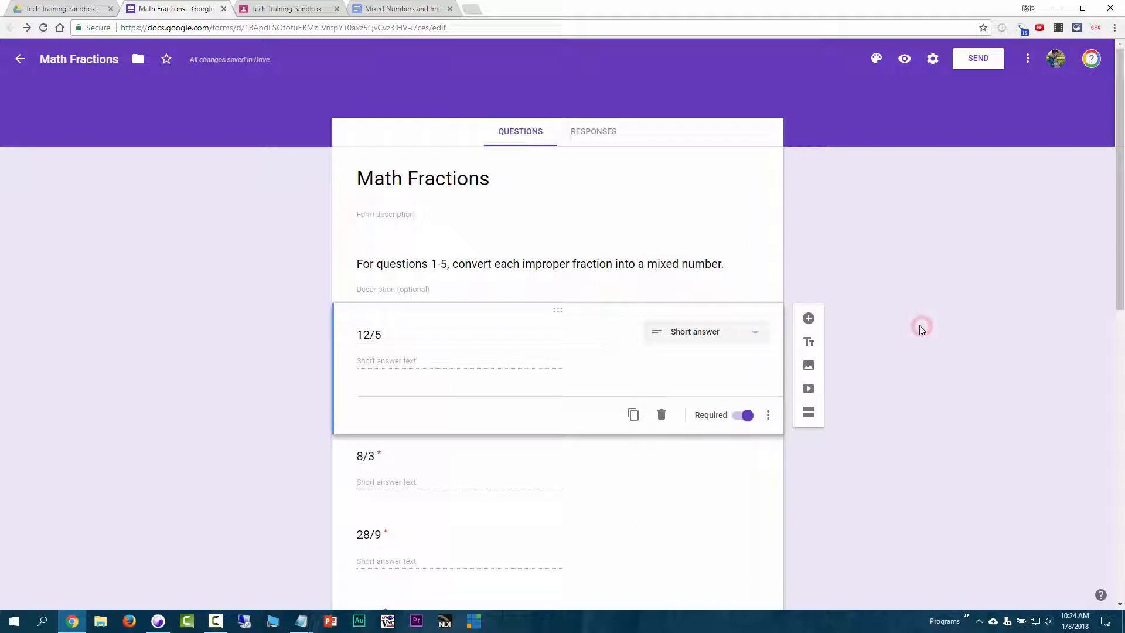
- Turn the form into a quiz in its settings
click(936, 66)
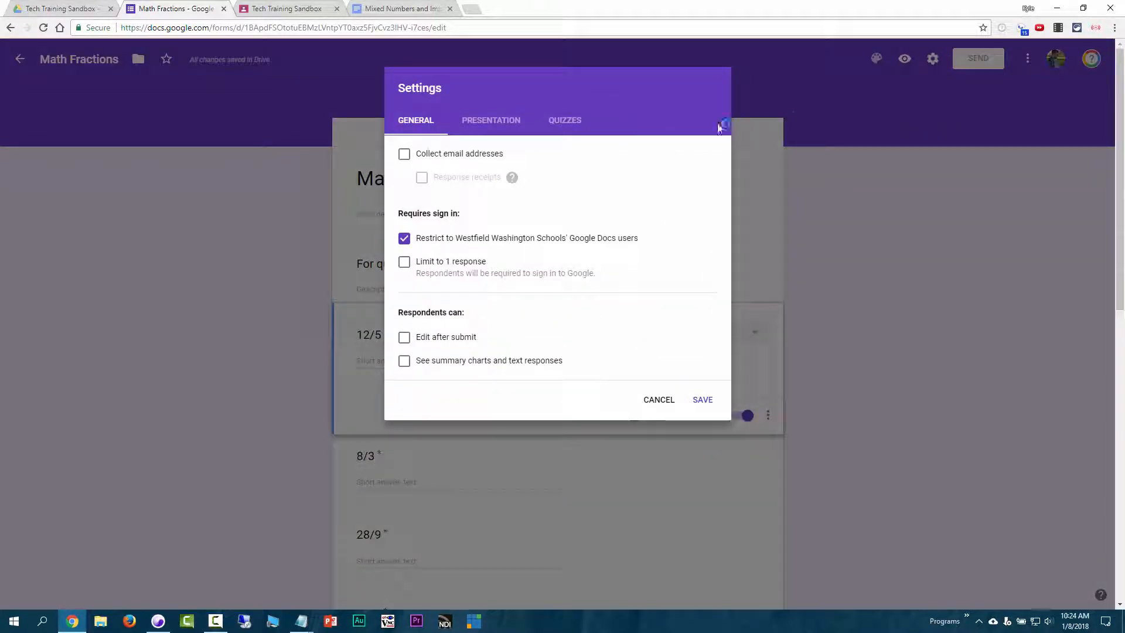
click(566, 120)
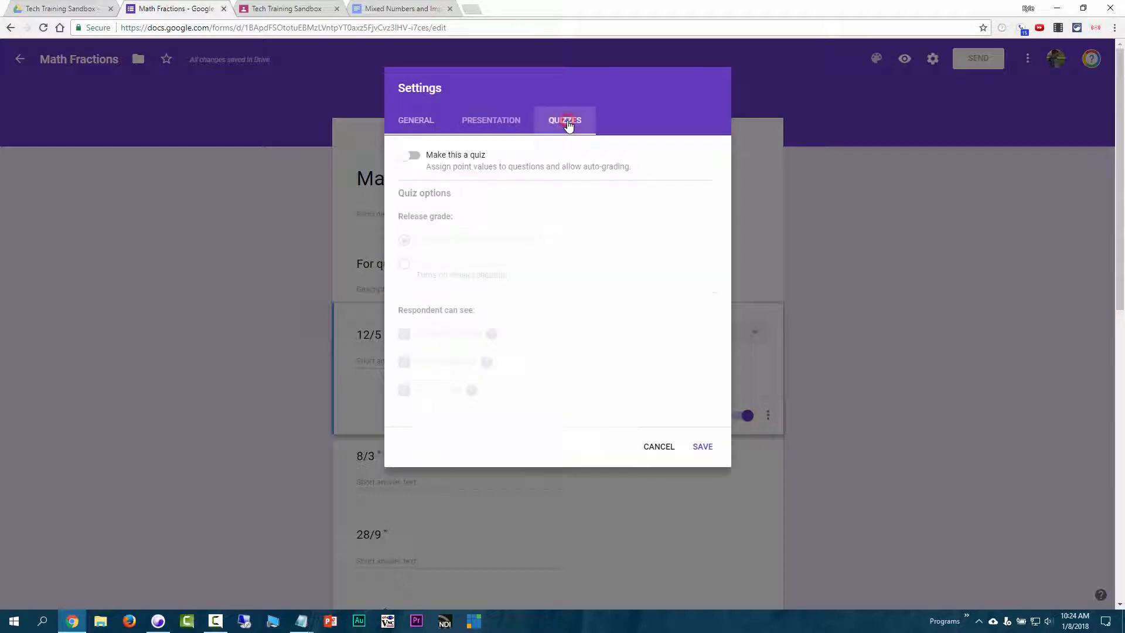
click(410, 157)
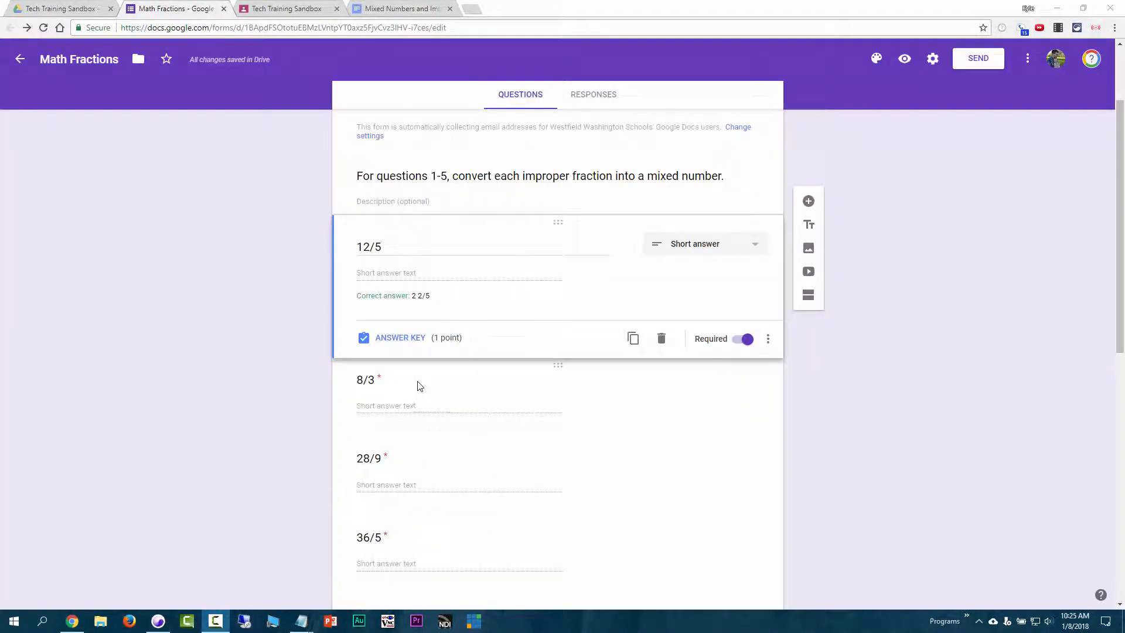
- Enter "2 2/3" as the correct answer in the answer key of the 8/3 question
click(336, 390)
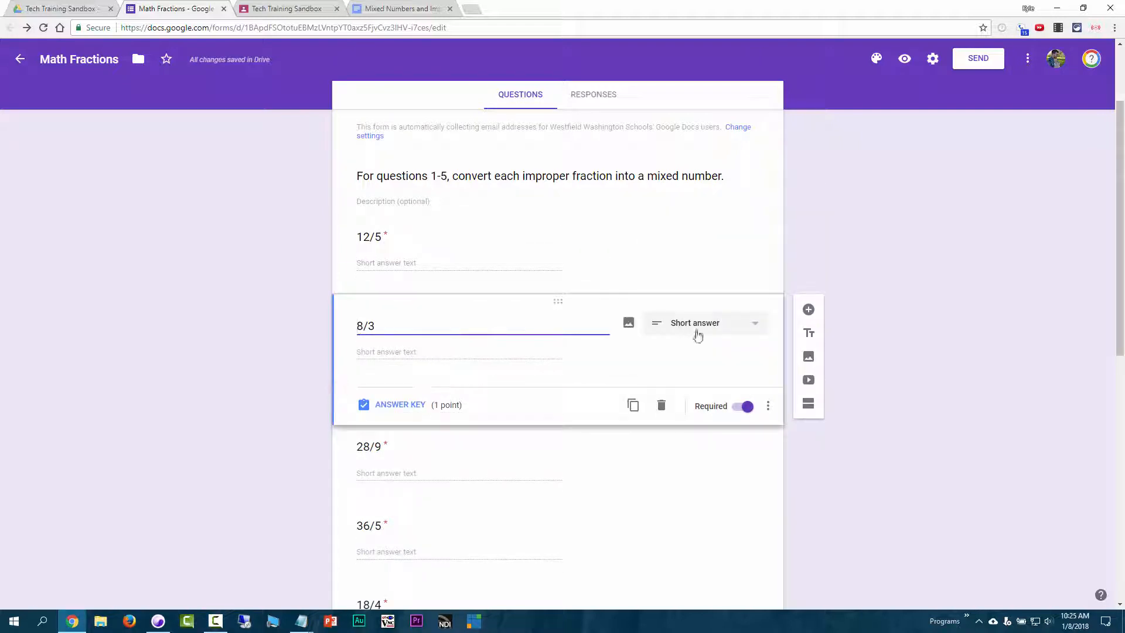
click(402, 408)
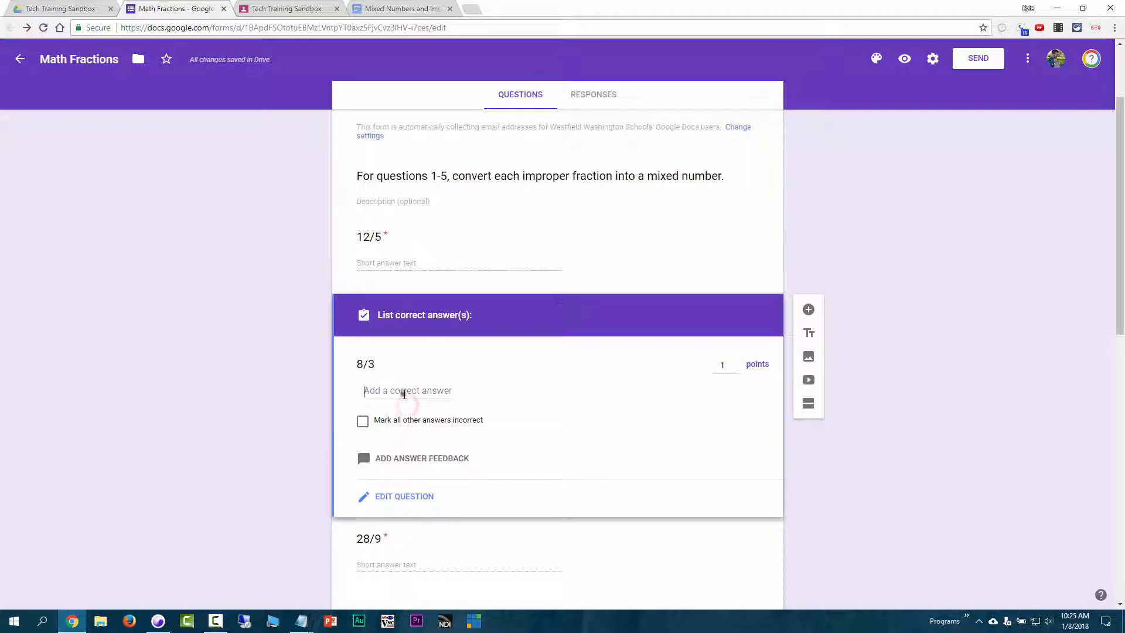
click(404, 394)
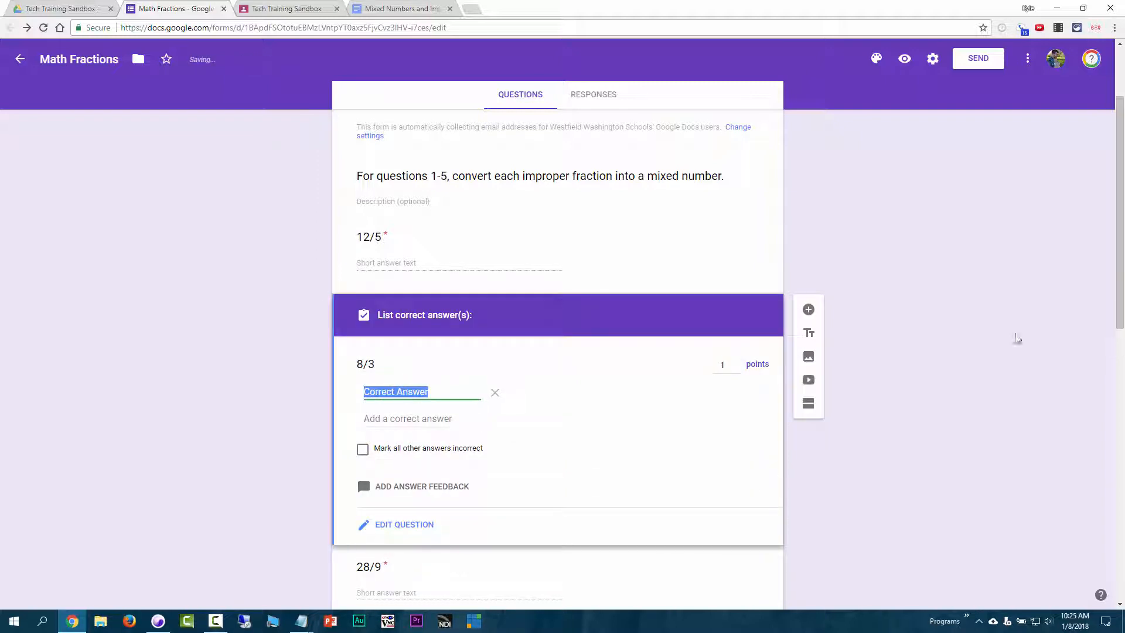
text(2 2/3)
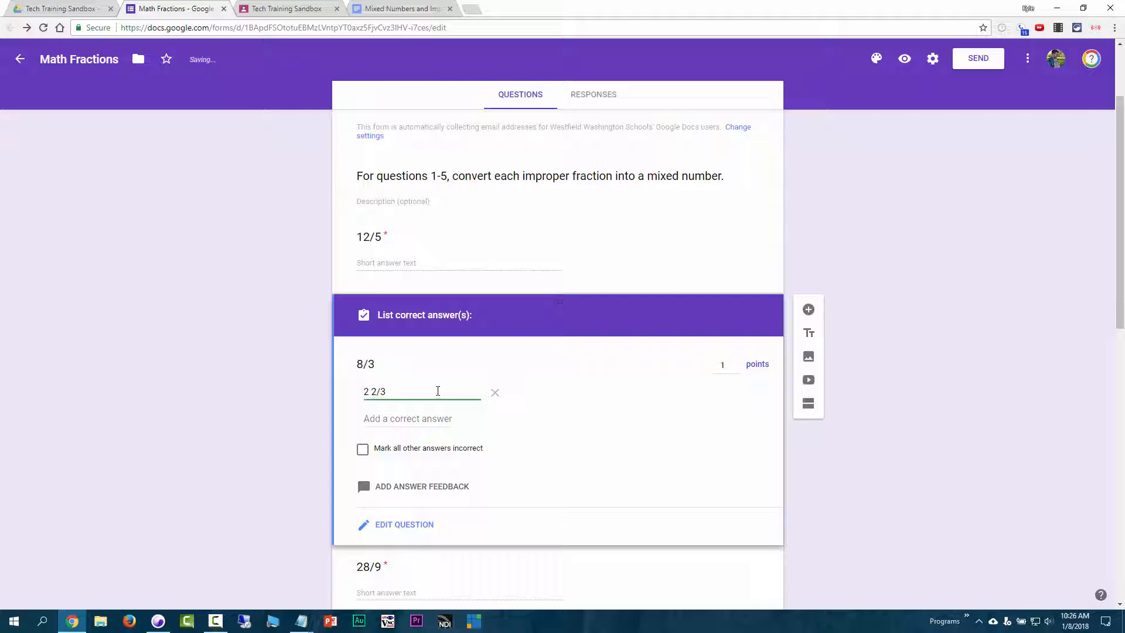
- Mark all other answers incorrect in the 8/3 answer key and return to editing the question
click(362, 449)
click(371, 393)
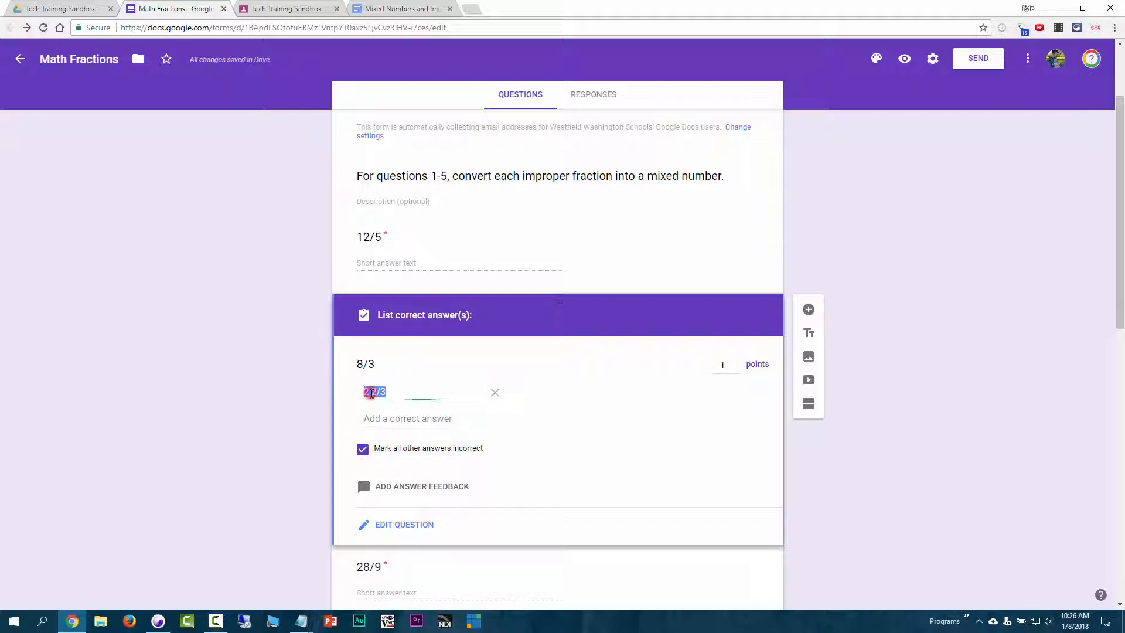
click(369, 393)
click(368, 391)
click(403, 525)
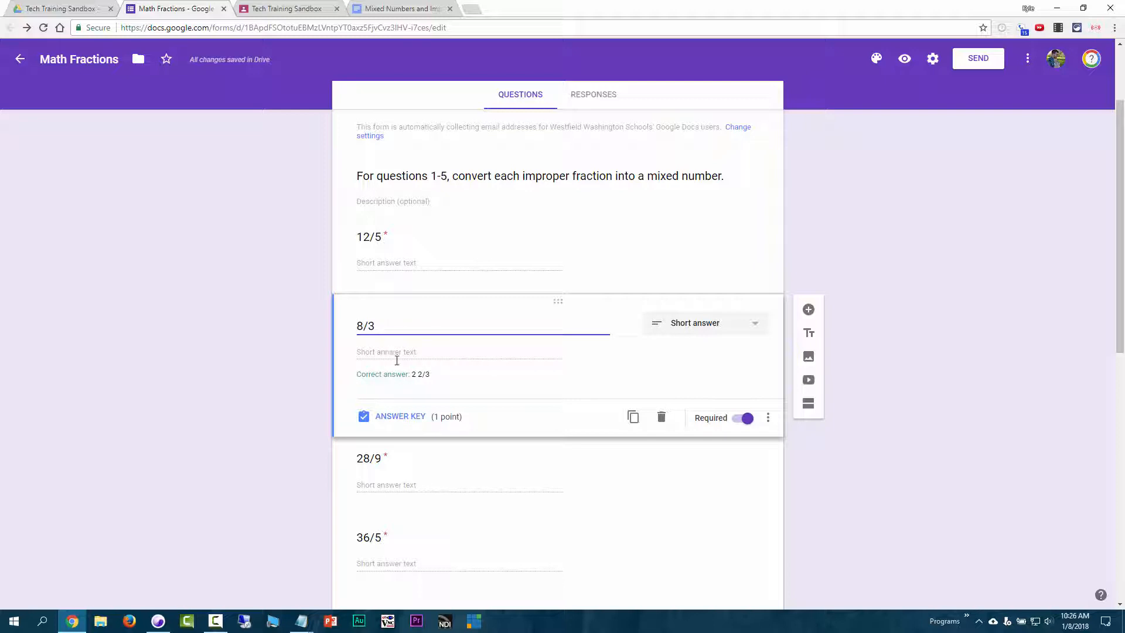
- Examine the points setting and the answer feedback options, including adding a link, in the 8/3 answer key without saving feedback
click(402, 417)
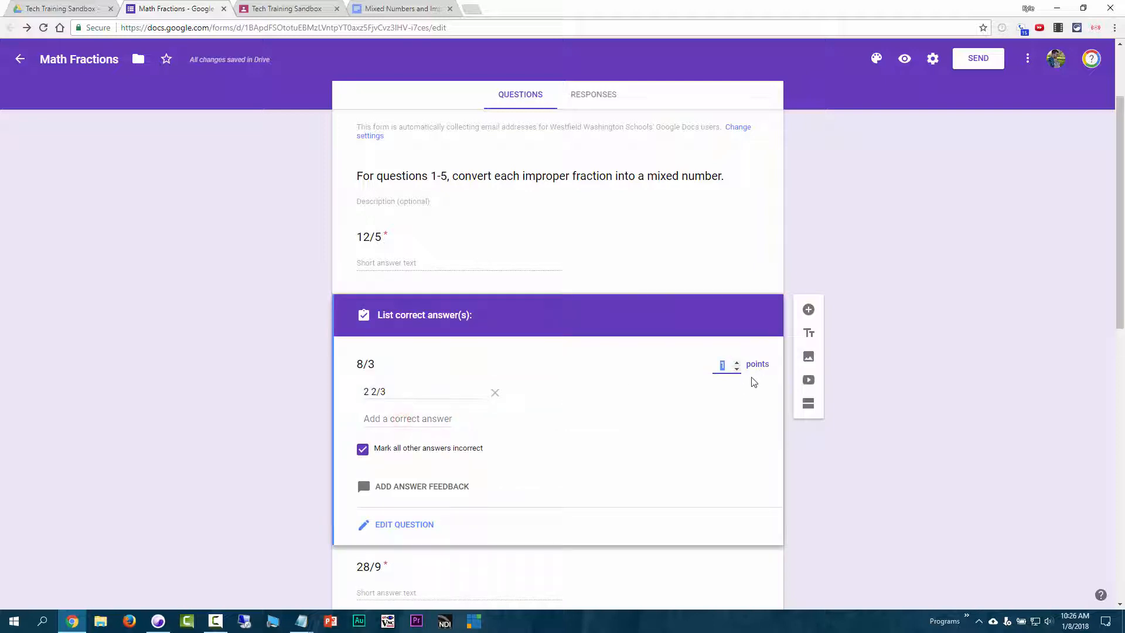
click(408, 492)
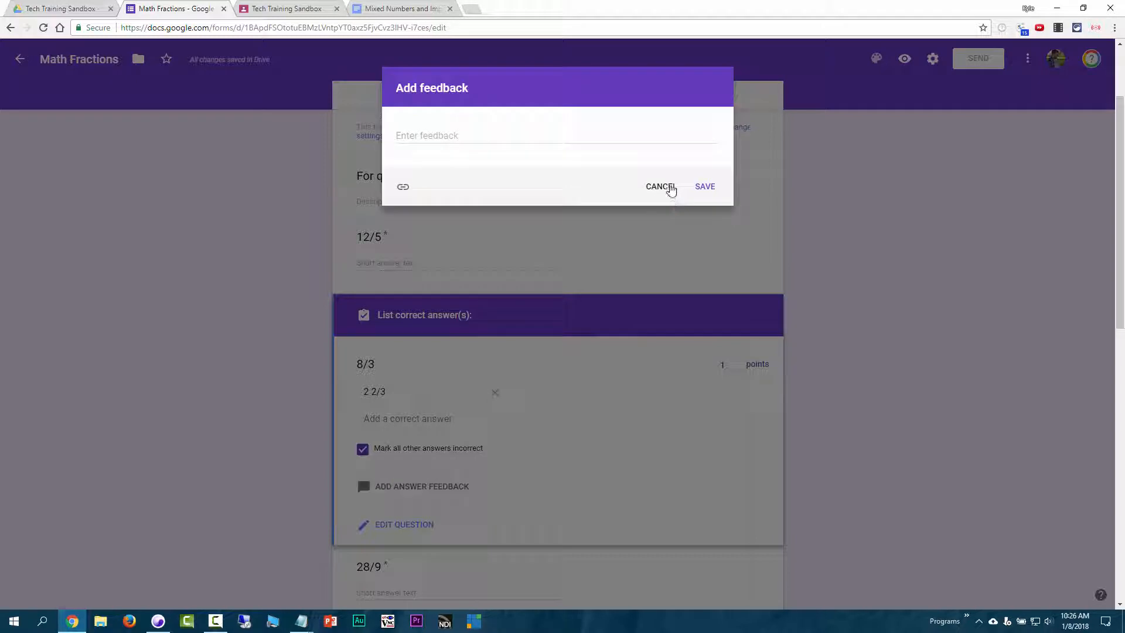
click(671, 188)
click(410, 486)
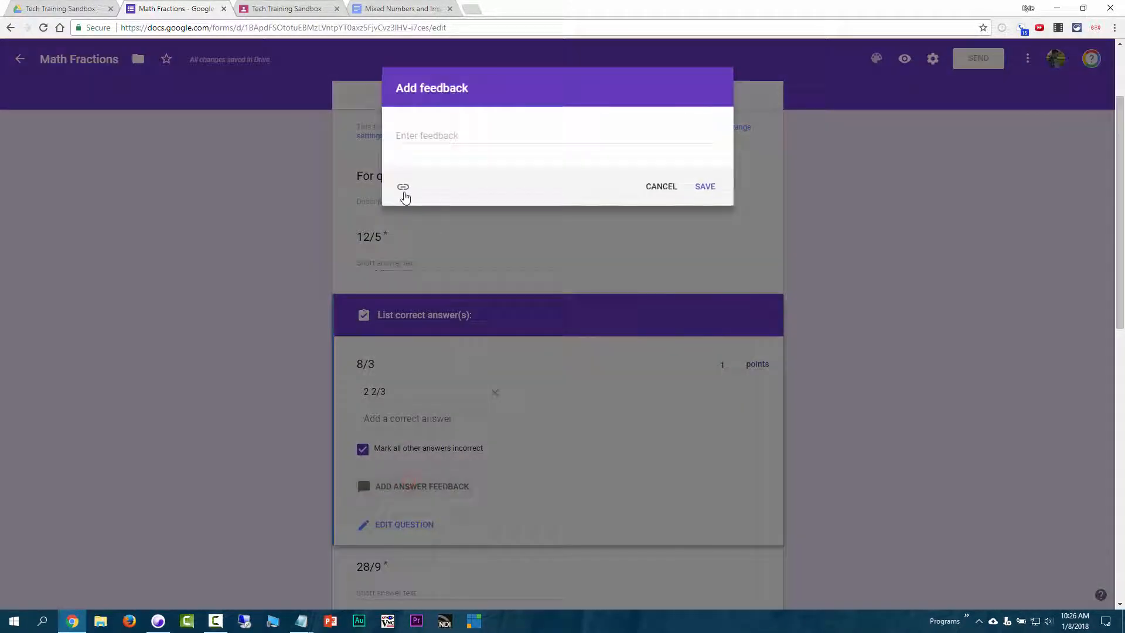
click(661, 187)
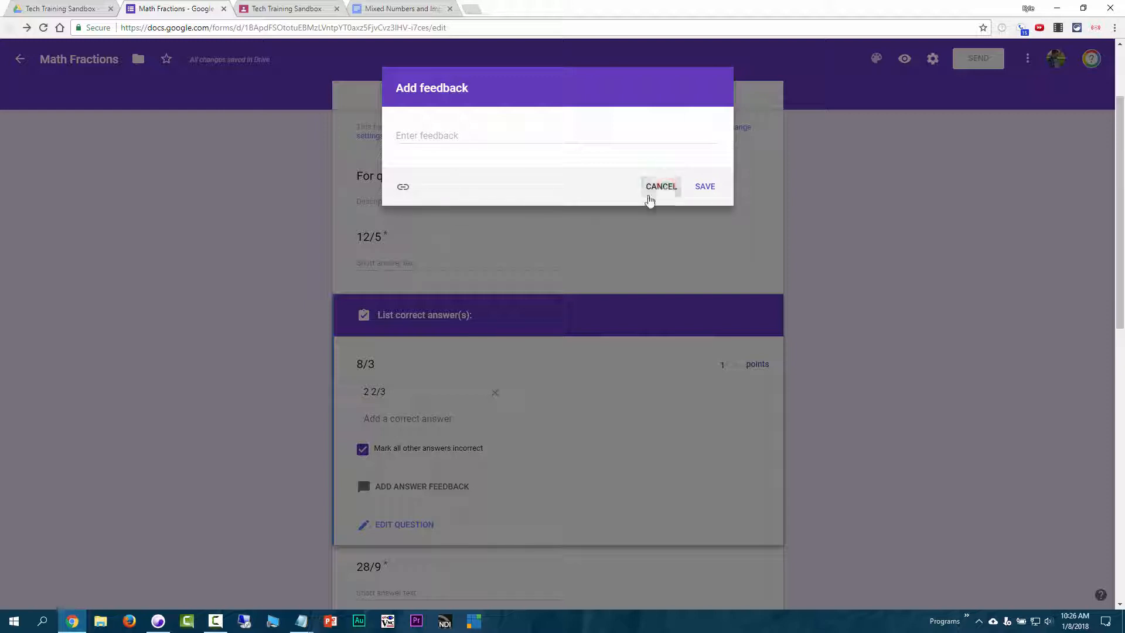
click(405, 523)
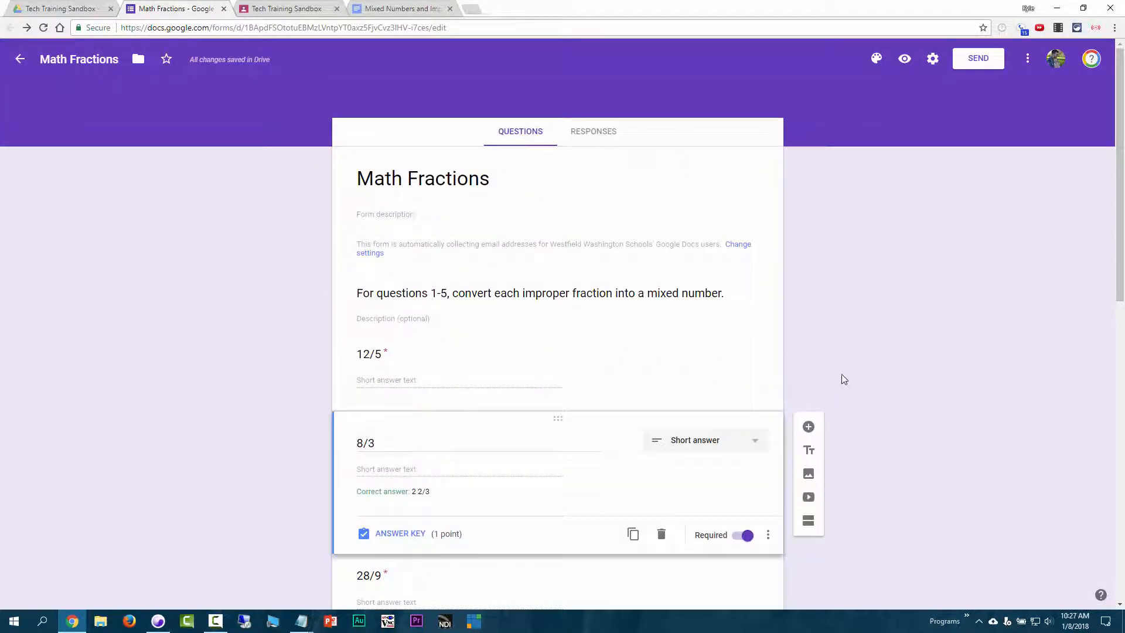
- Preview the quiz as respondents see it, look through both question sections down to the submit option, and close the preview
scroll(363, 363, down, 10)
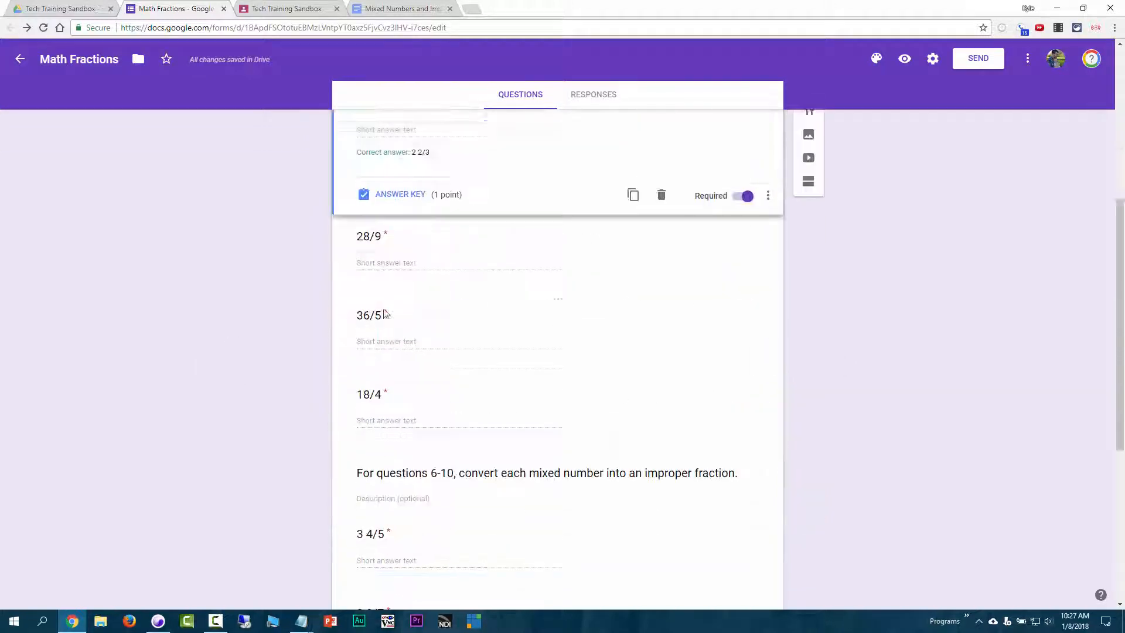
scroll(440, 445, up, 10)
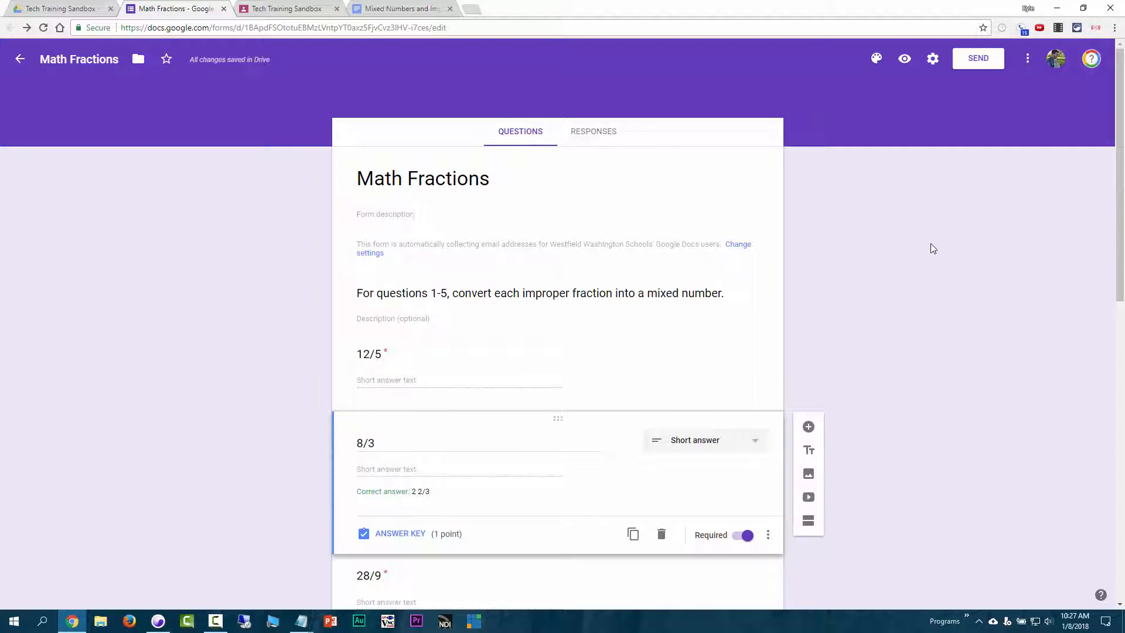
click(906, 61)
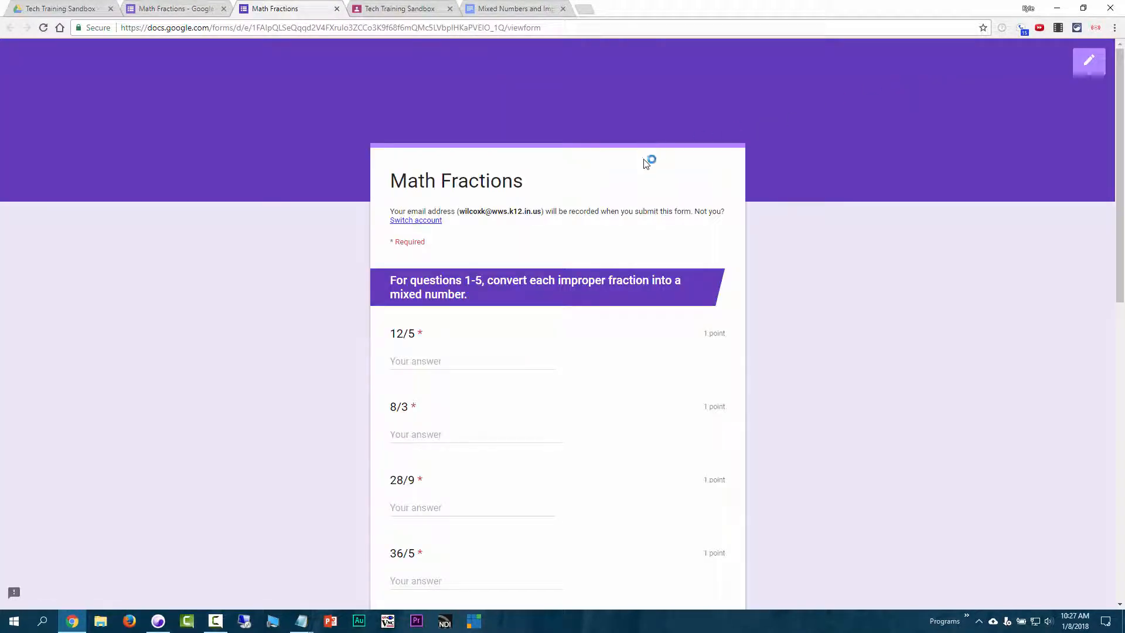
scroll(557, 189, down, 10)
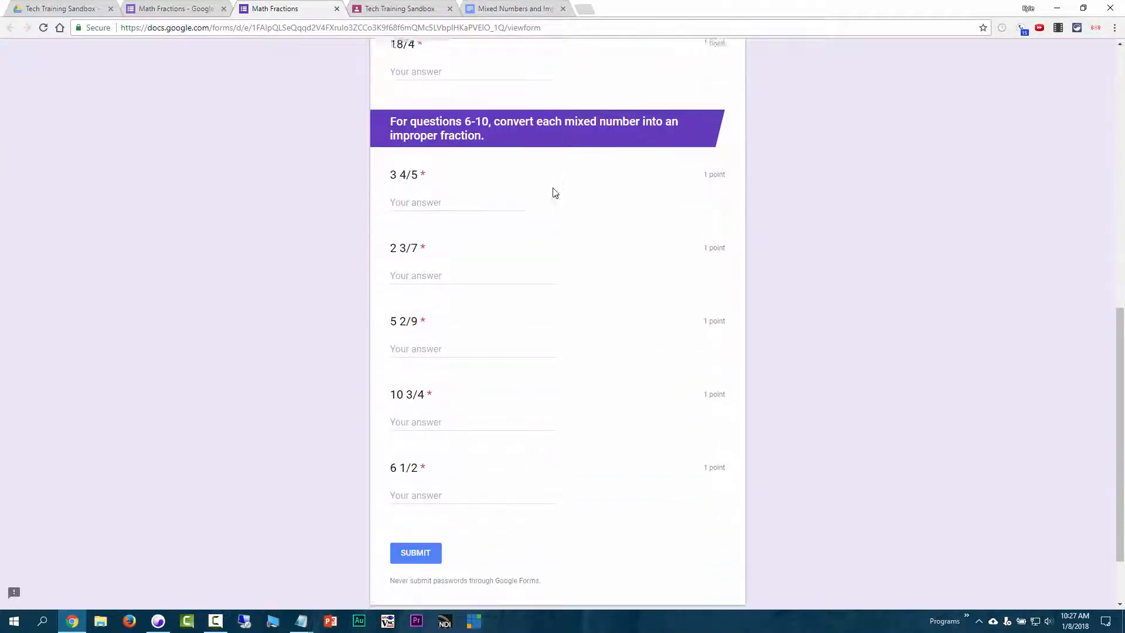
scroll(527, 294, down, 2)
scroll(515, 382, up, 15)
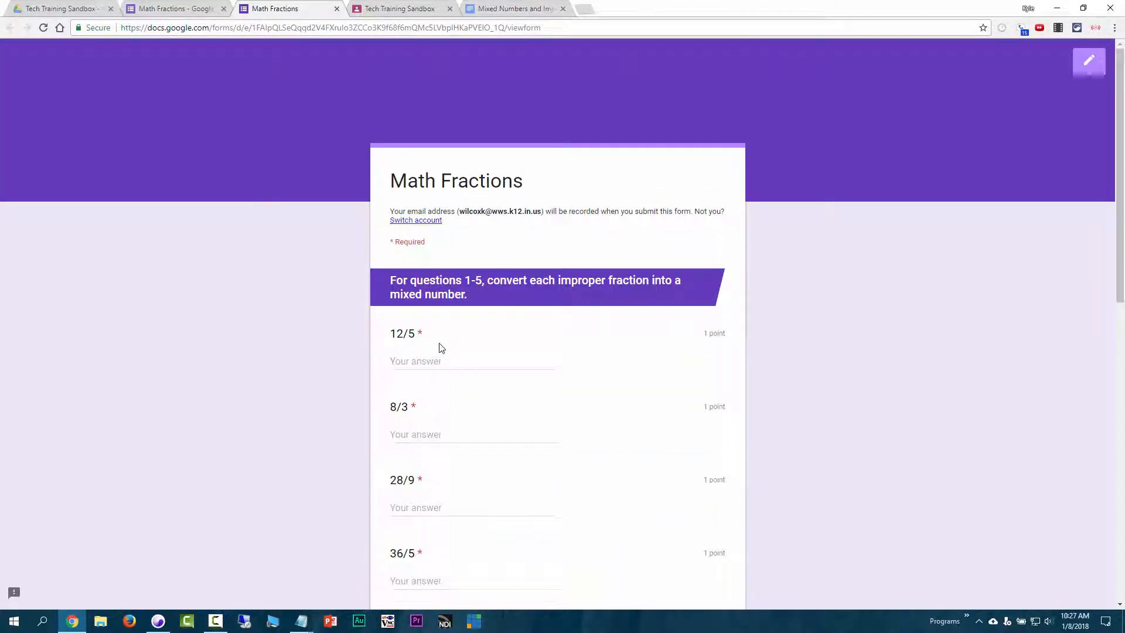
scroll(492, 367, down, 10)
scroll(502, 349, up, 12)
scroll(451, 439, down, 10)
scroll(452, 434, up, 12)
scroll(501, 398, down, 6)
scroll(502, 399, up, 6)
click(337, 8)
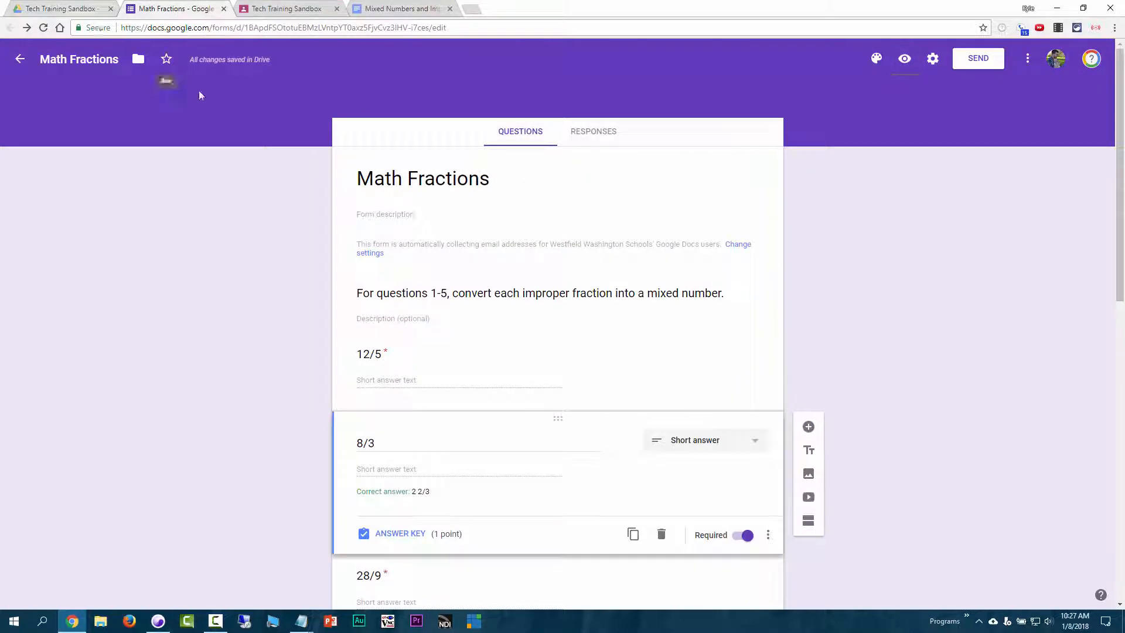
- Close the form editor and create an assignment titled "Math Fractions" in the Tech Training Sandbox class in Google Classroom
click(223, 9)
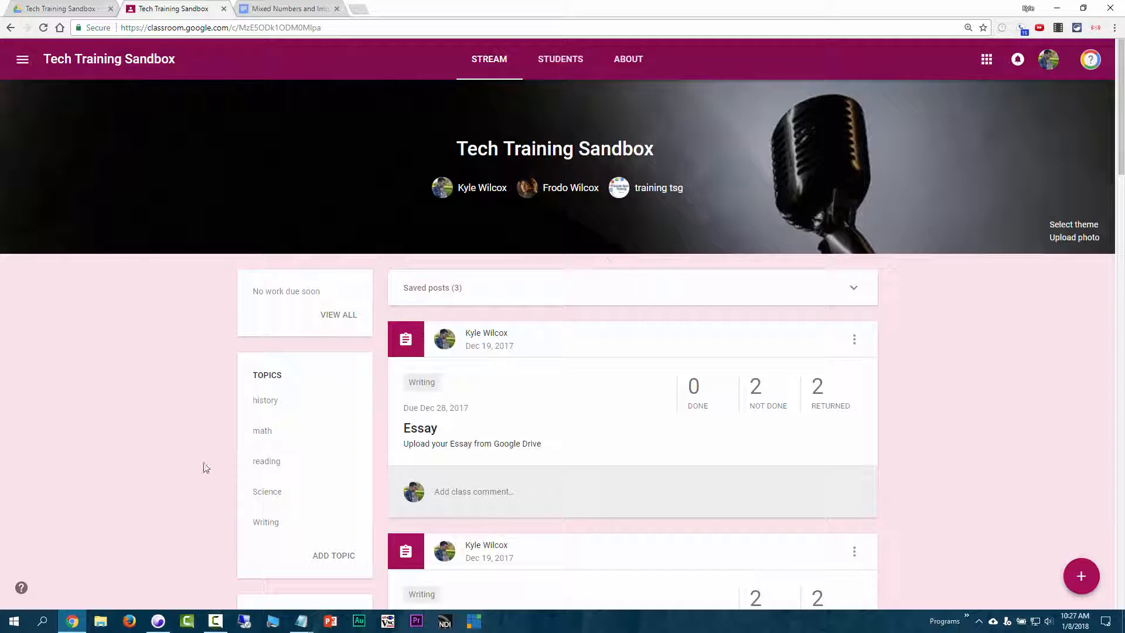
mouse_move(1077, 564)
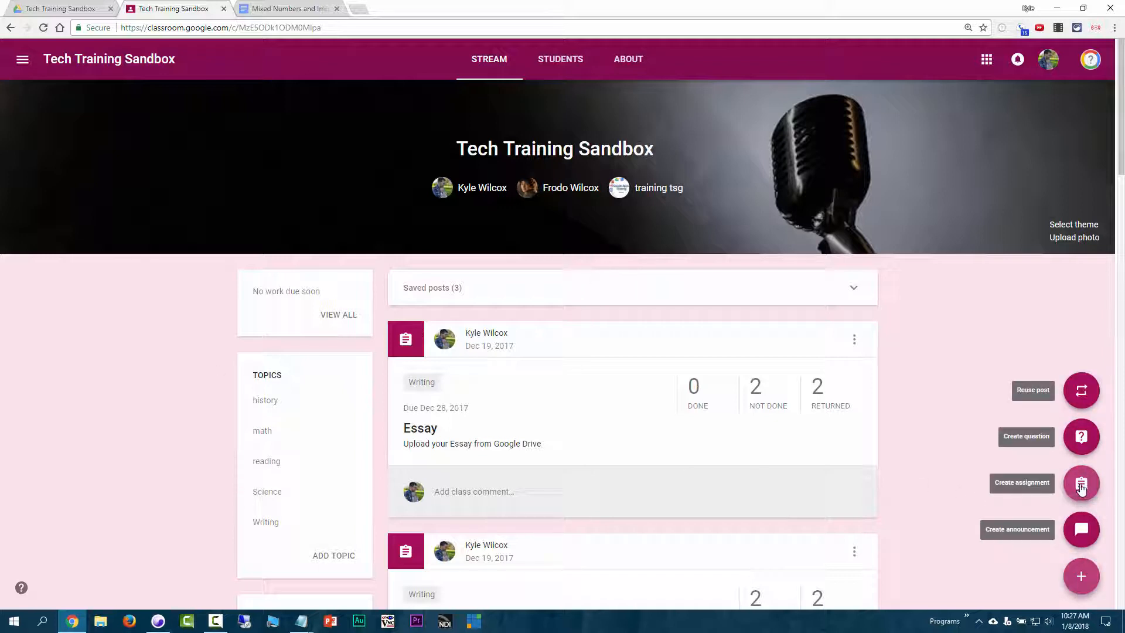
click(1081, 483)
text(Math)
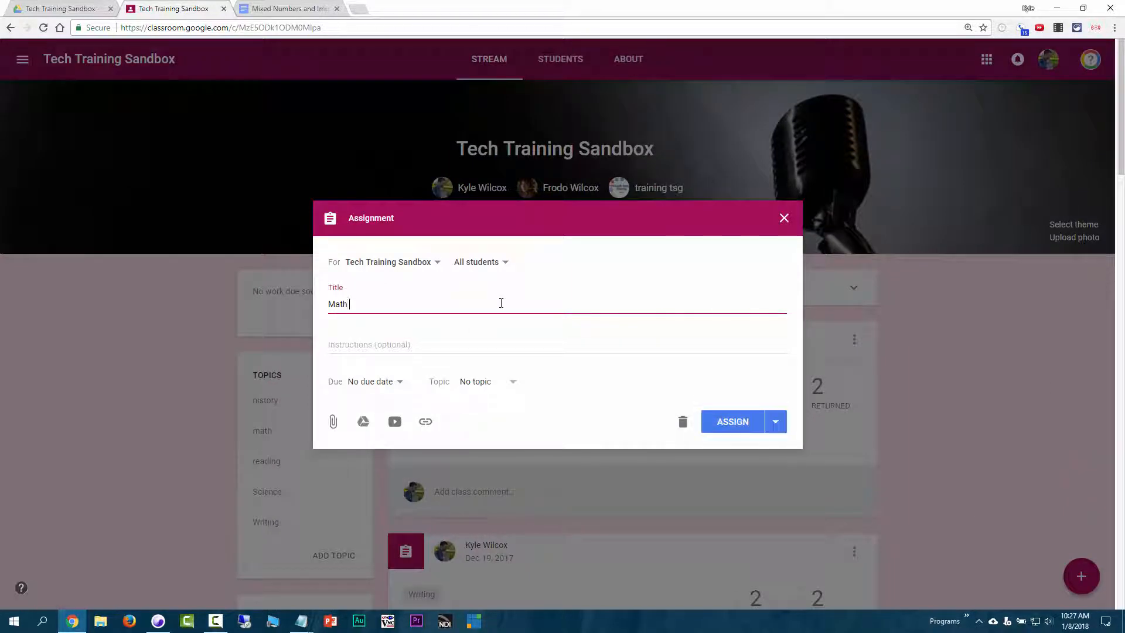
text( Fractions)
- Attach the Math Fractions form from Google Drive and assign it to all students with grade importing enabled
click(364, 423)
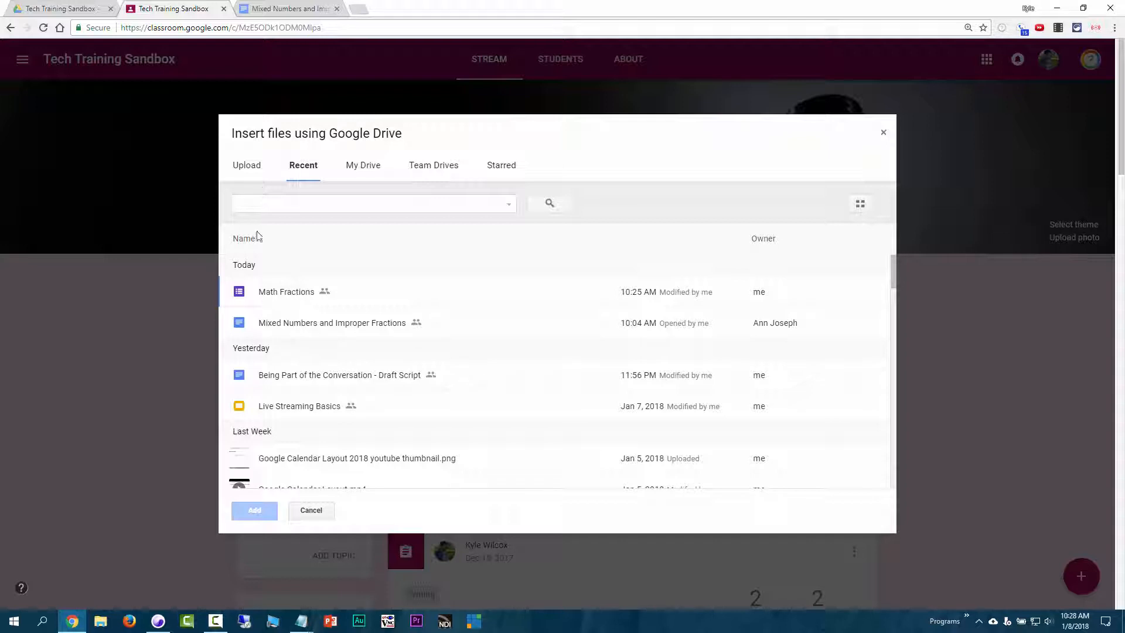
click(270, 291)
double_click(272, 290)
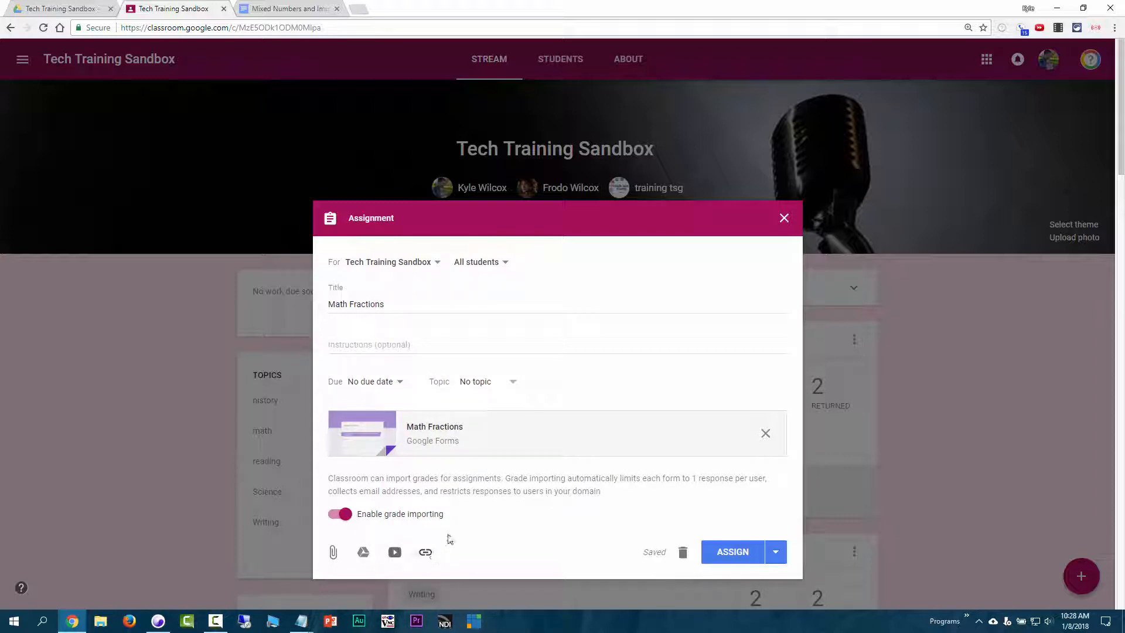
click(735, 552)
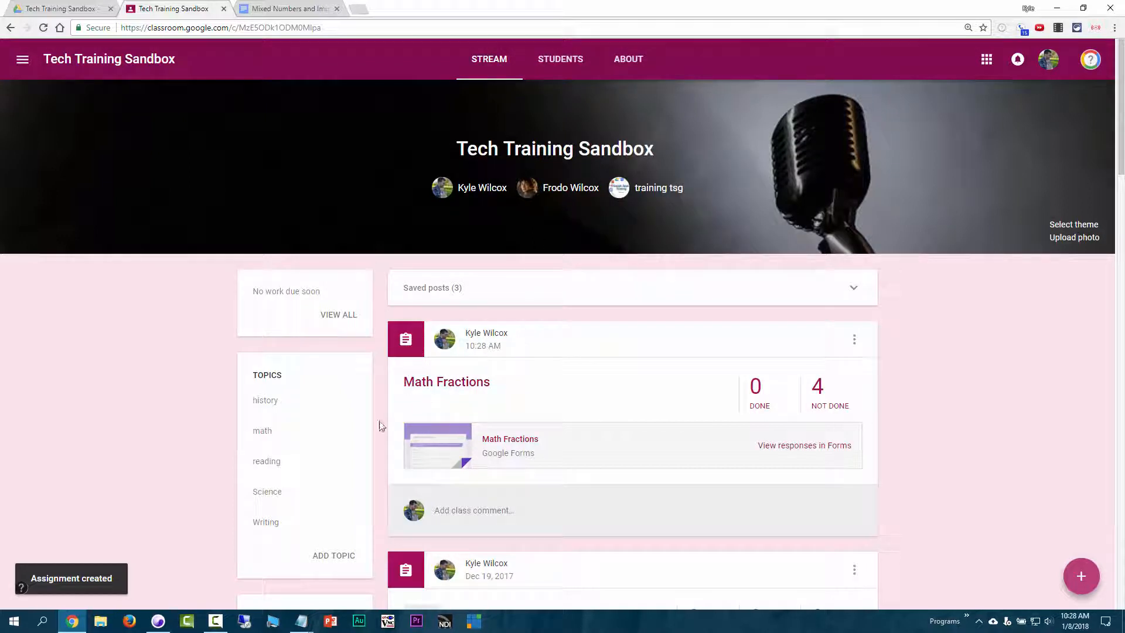
- Switch to the student browser window and open the Math Fractions form from a student's Tech Training Sandbox class stream
click(162, 616)
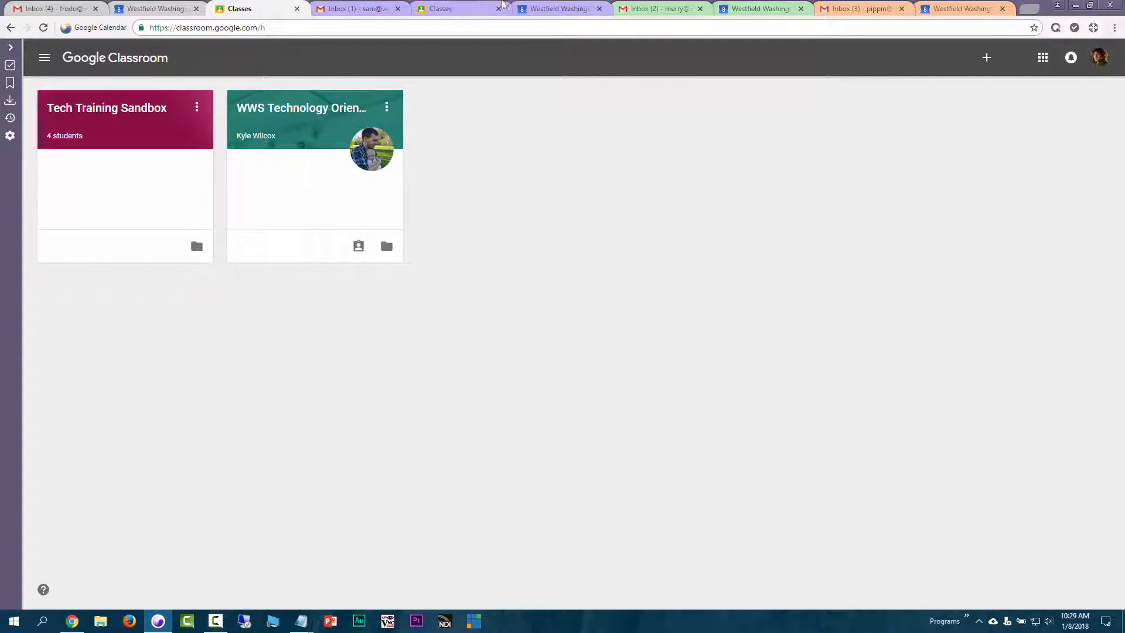
click(503, 4)
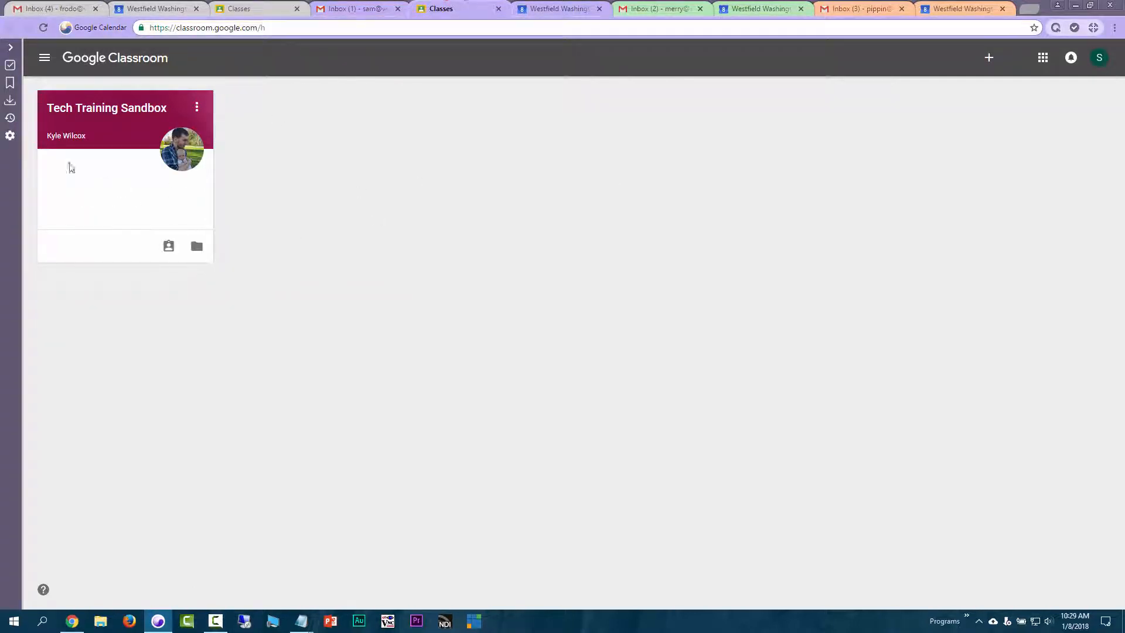
click(110, 110)
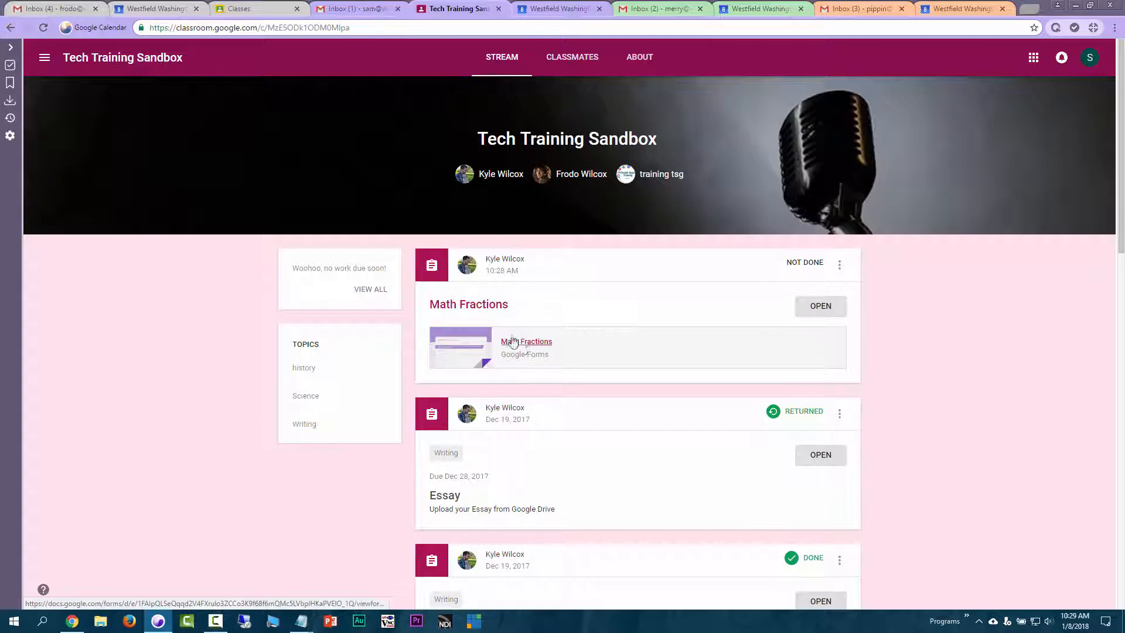
click(546, 343)
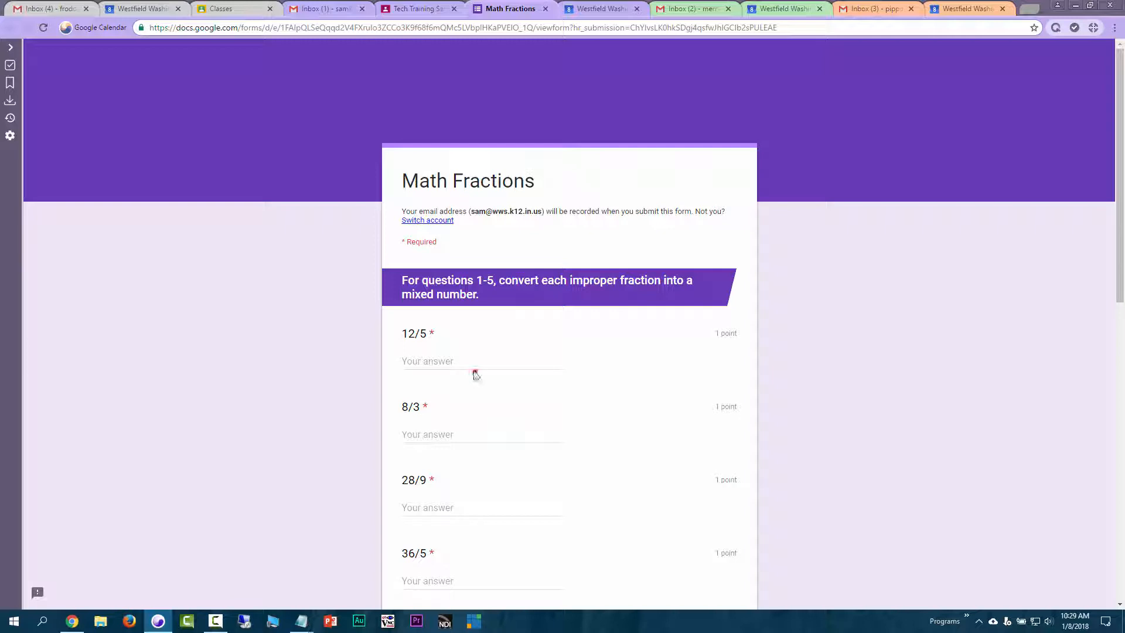
- Answer the first section with 2 2/5 for 12/5, 2 22/33 for 8/3, 4 for 28/9, 34 for 36/5 and 75 for 18/4
click(475, 365)
text(2 2/5)
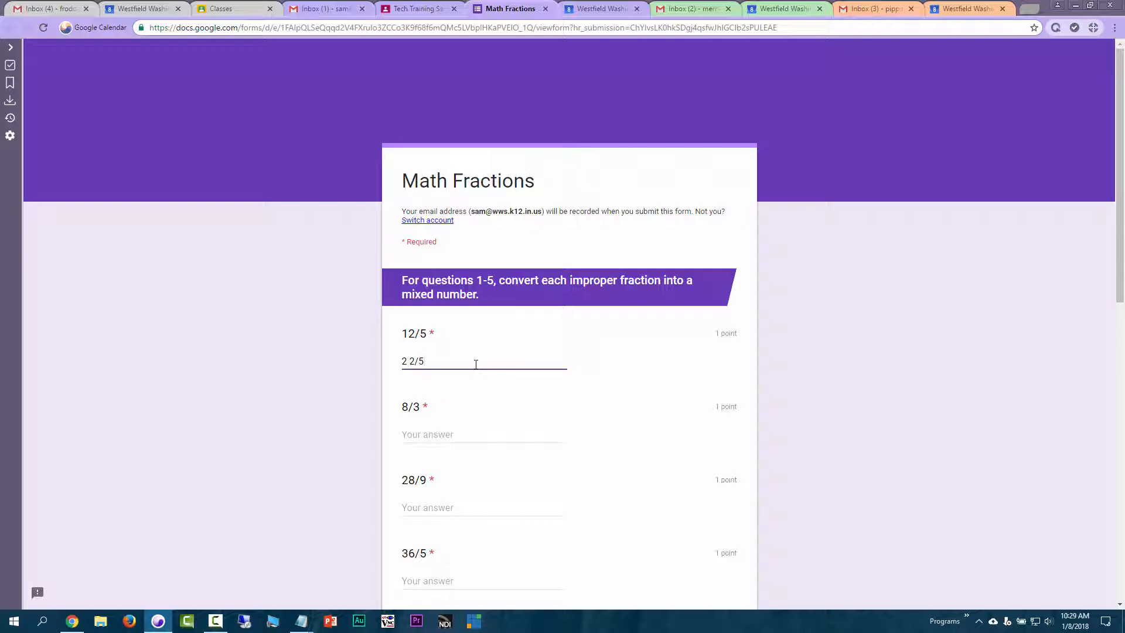
click(440, 435)
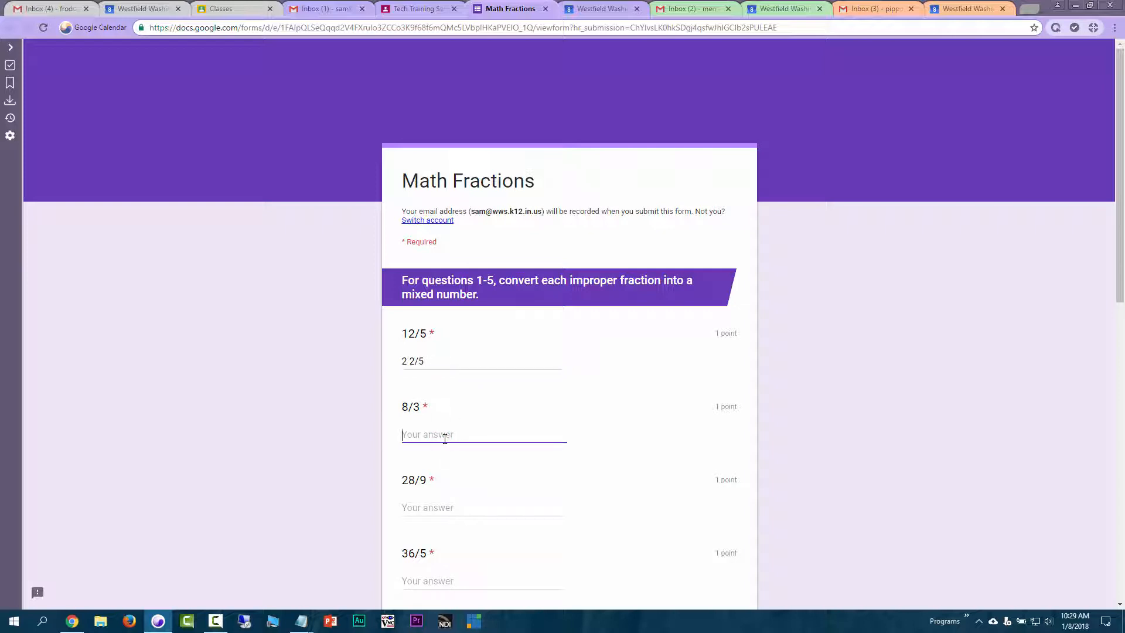
text(2 22/33)
scroll(446, 448, down, 4)
click(439, 276)
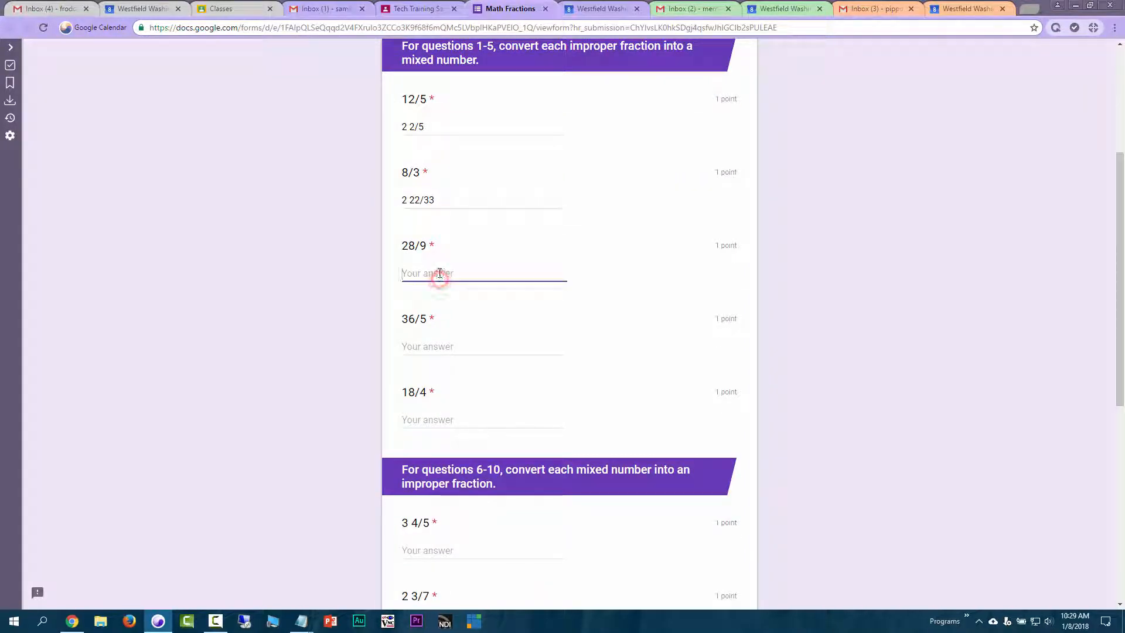
text(4)
click(421, 344)
text(34)
click(427, 417)
text(75)
- Answer 75 for 3 4/5, 5 for 2 3/7, 7 for 5 2/9 and 75 for both 10 3/4 and 6 1/2, and submit the quiz
click(424, 545)
text(75)
scroll(420, 345, down, 6)
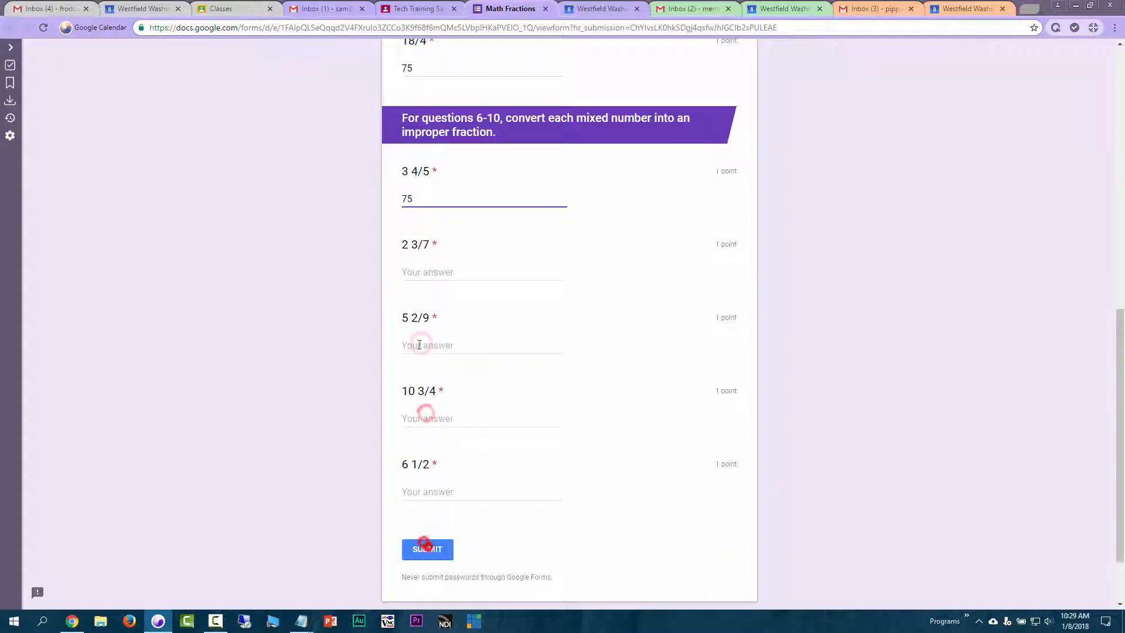
click(419, 340)
text(7)
click(419, 272)
text(5)
click(428, 419)
text(7575)
click(432, 549)
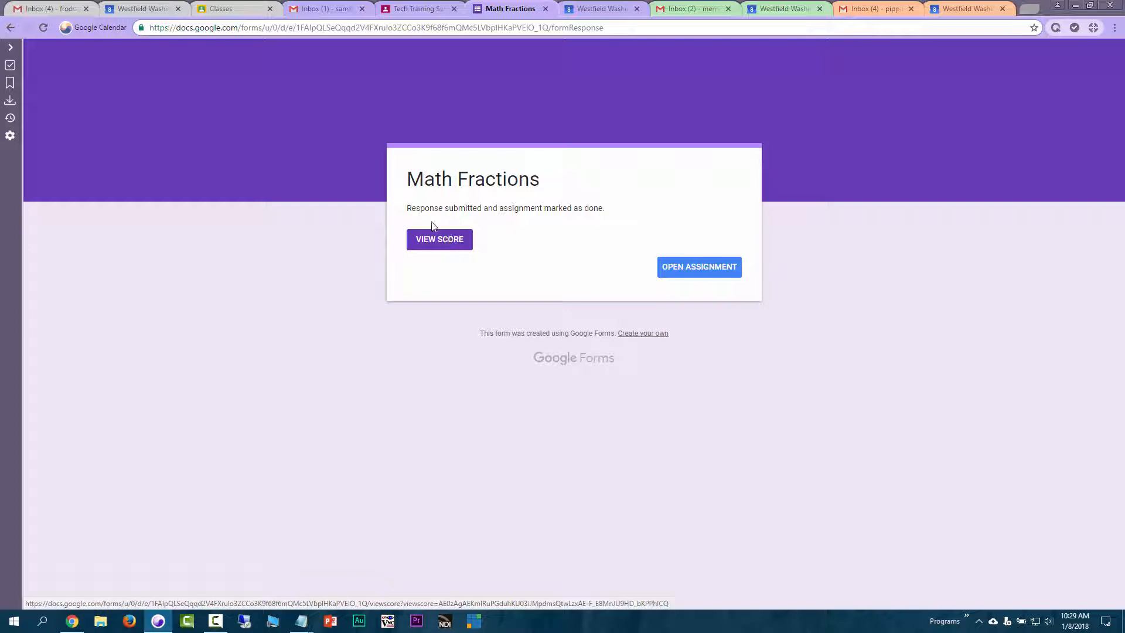
- Refresh the student's class stream and open the score of the submitted Math Fractions response
click(421, 10)
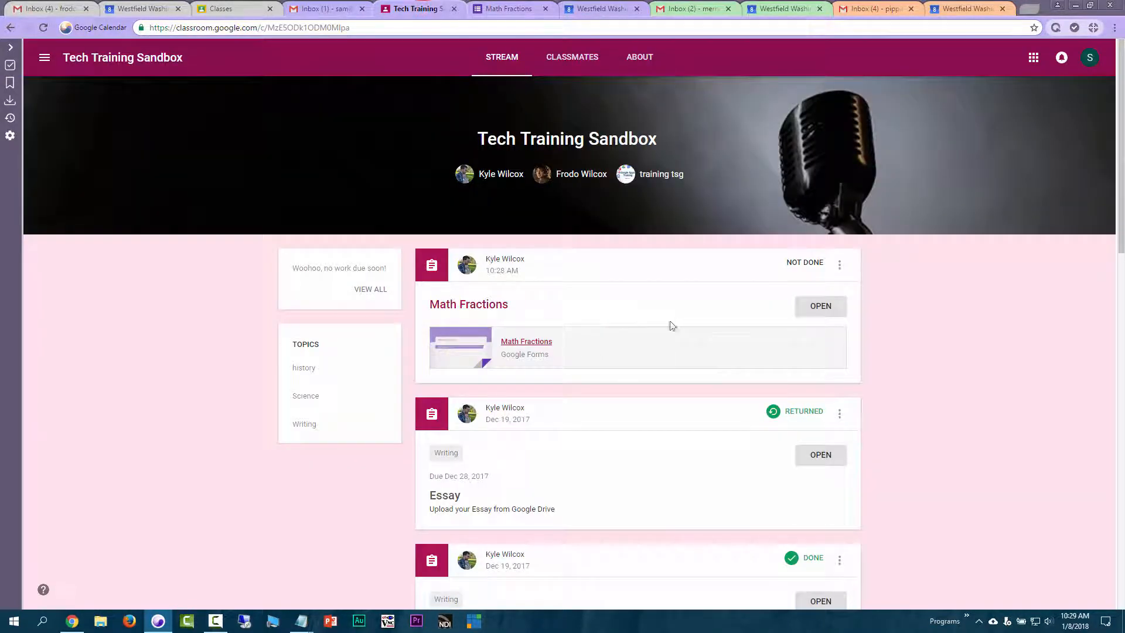
key(F5)
click(504, 8)
click(462, 245)
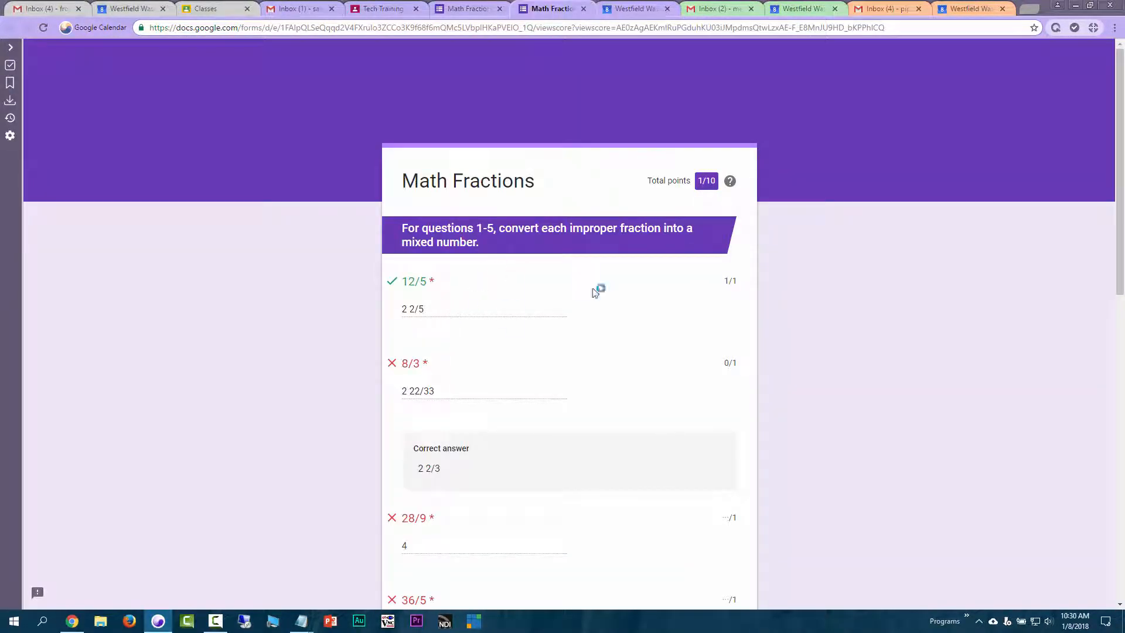
- Examine the graded response across both sections, checking the marks for 12/5 and 8/3 and the correct answer shown for 8/3
scroll(519, 299, down, 10)
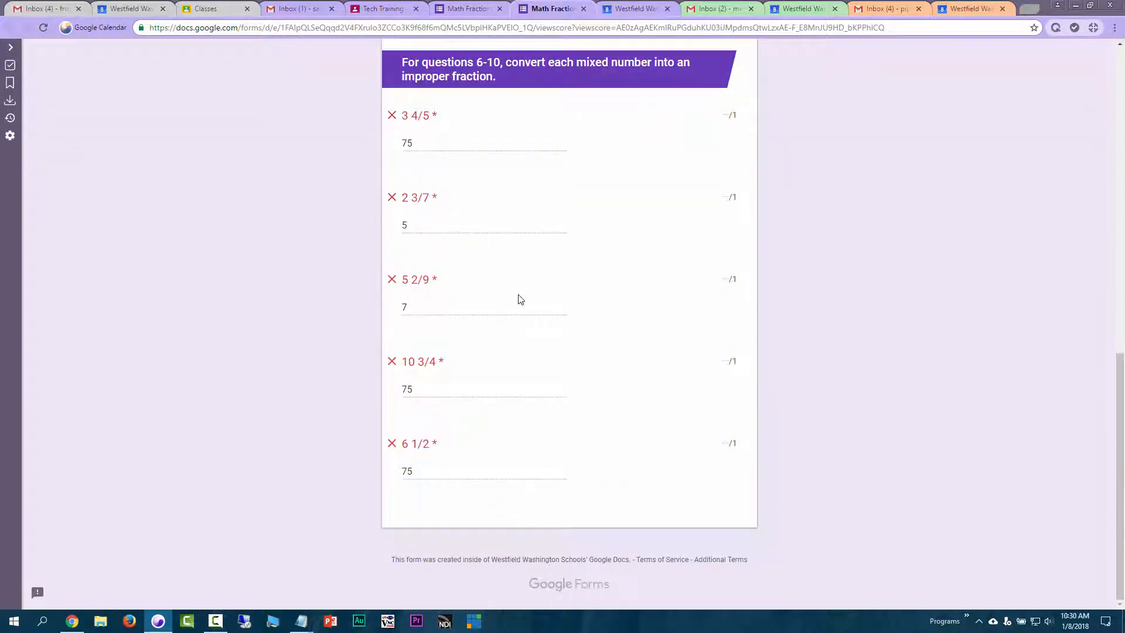
scroll(521, 300, up, 10)
scroll(441, 367, down, 10)
scroll(418, 477, up, 10)
scroll(425, 432, down, 10)
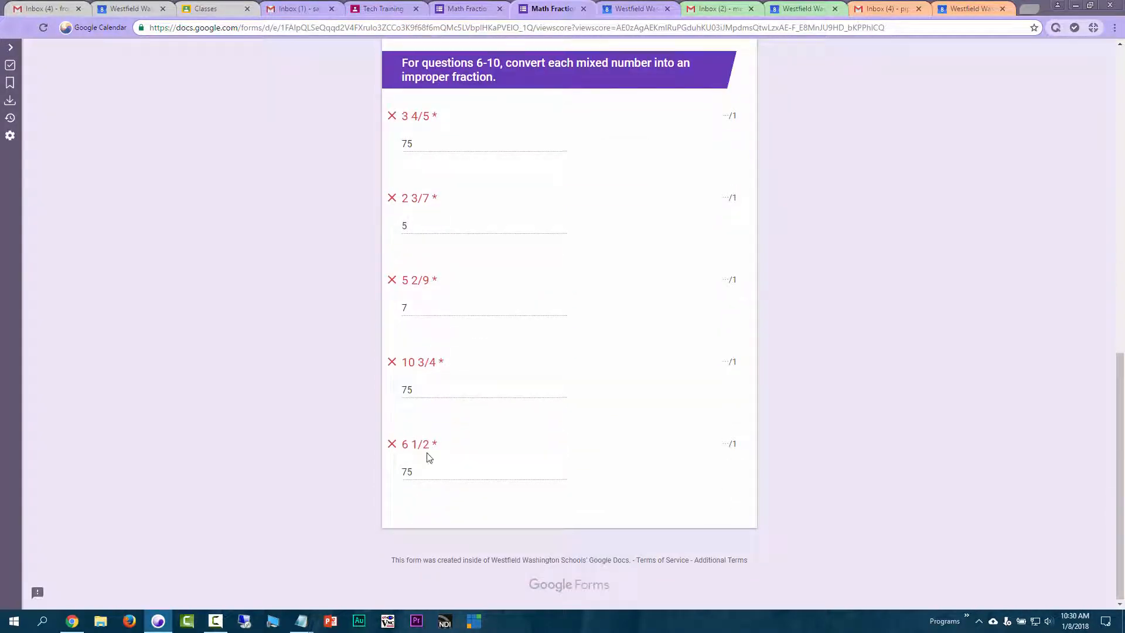
scroll(427, 457, up, 10)
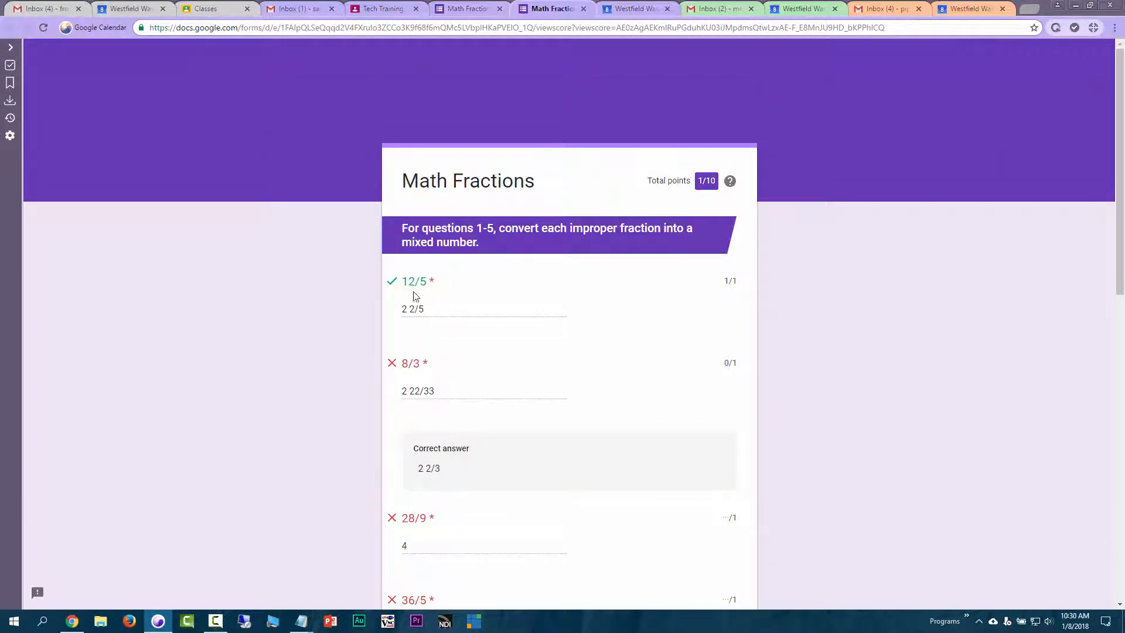
drag(404, 285, 456, 281)
drag(395, 363, 434, 364)
drag(408, 442, 476, 467)
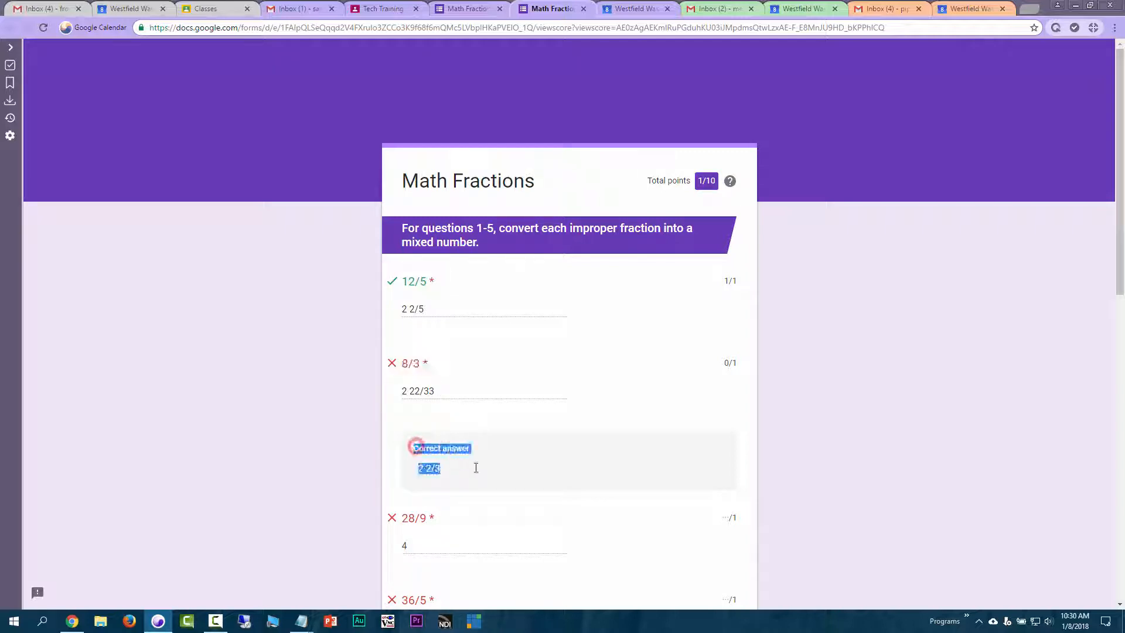
click(476, 467)
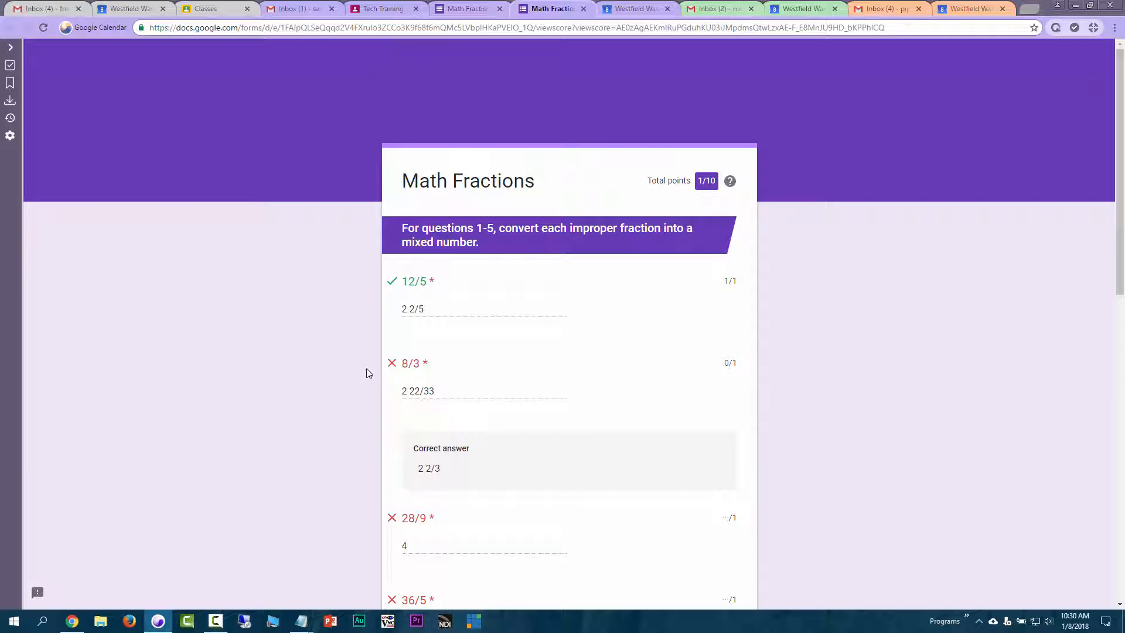
- Switch to the teacher's Classroom, refresh the class stream, open the Math Fractions student work and import the grades from the quiz
click(72, 621)
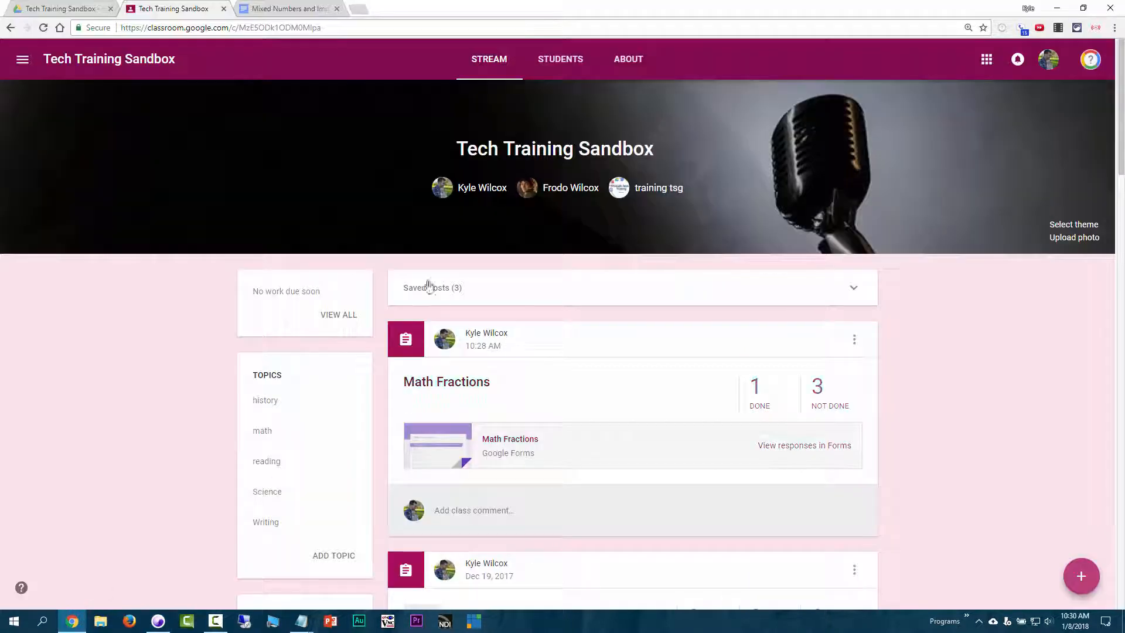
click(43, 27)
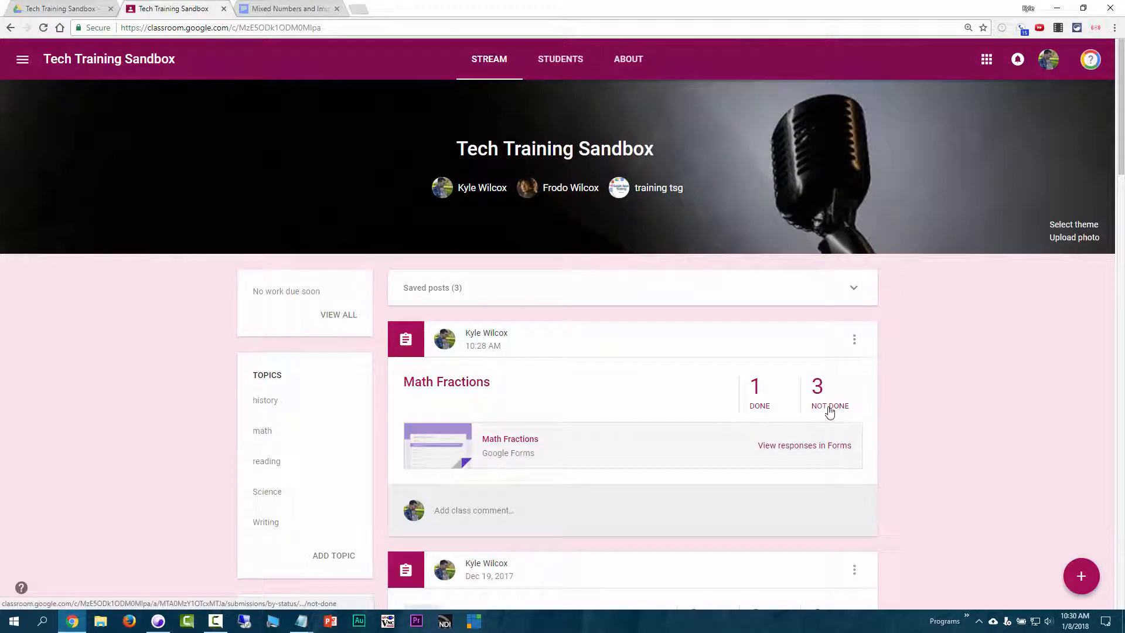
click(490, 394)
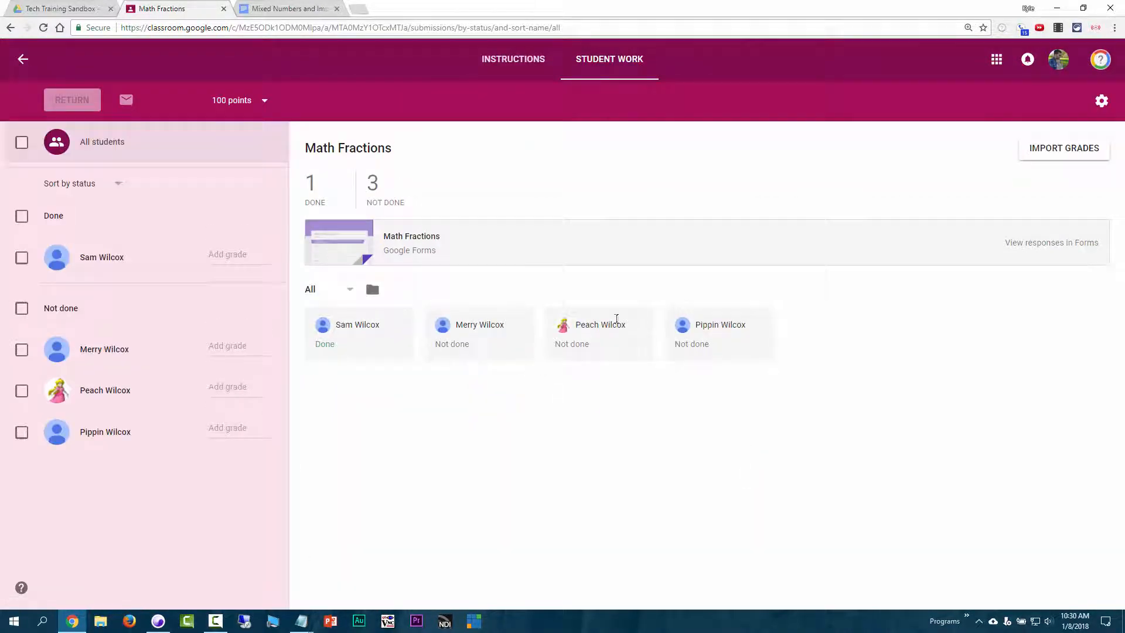
click(1049, 154)
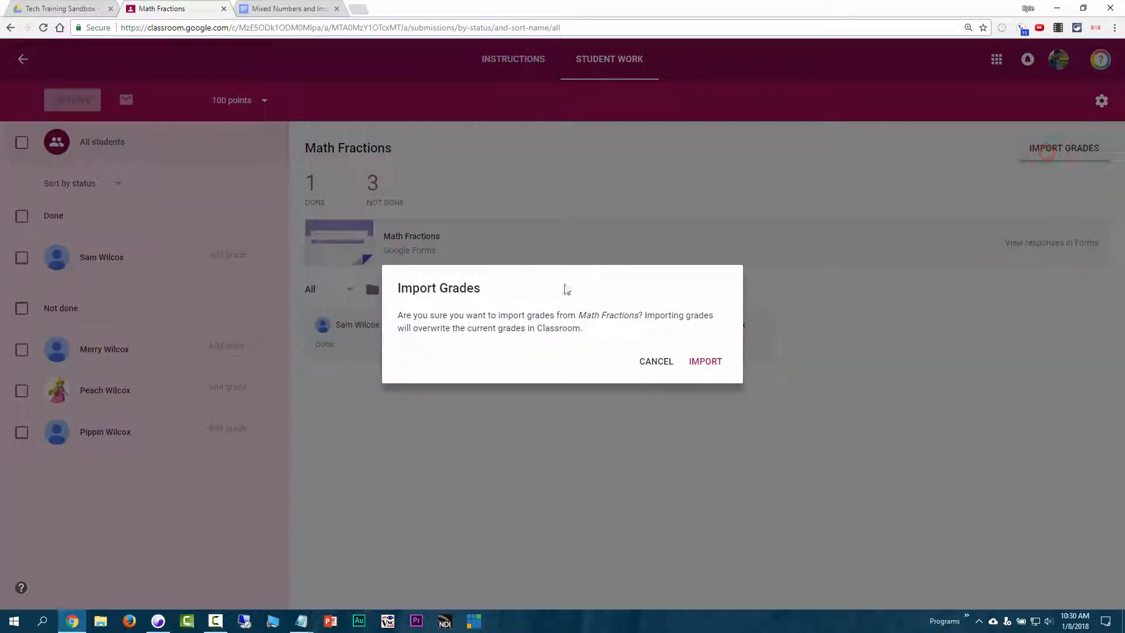
click(717, 361)
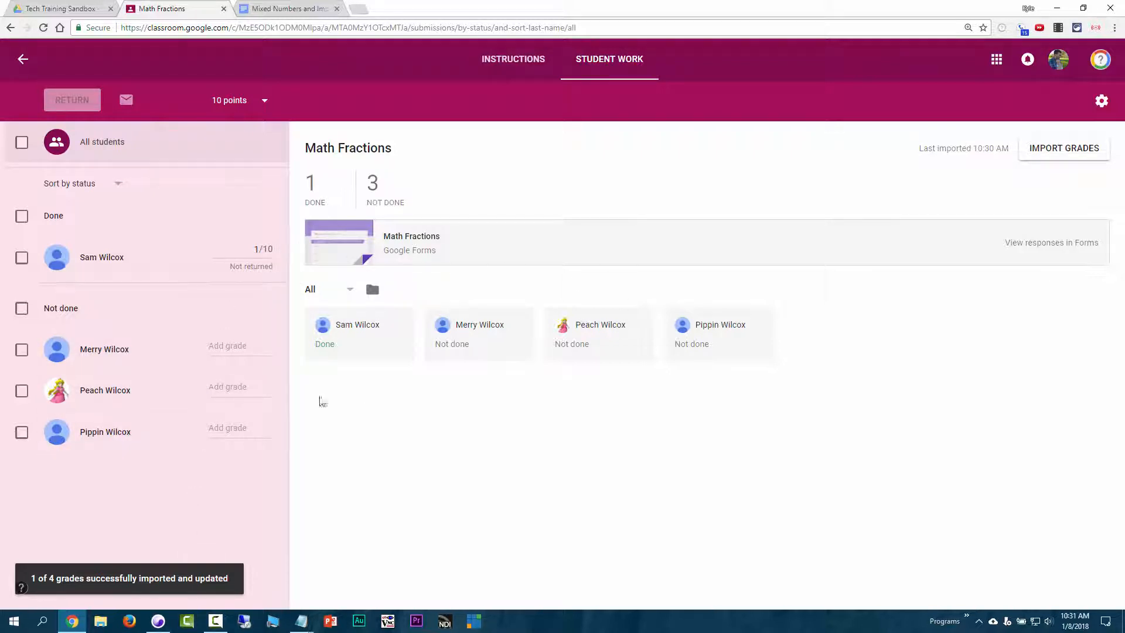
- Select only the student listed as done and return the graded Math Fractions work without a private comment
click(22, 143)
click(22, 252)
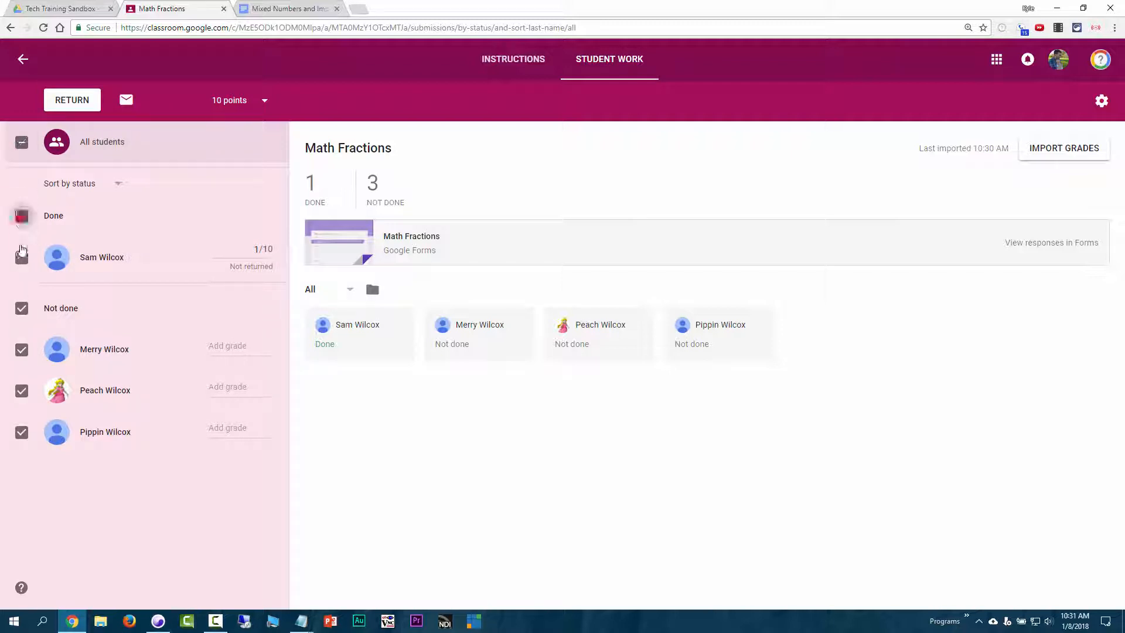
click(21, 142)
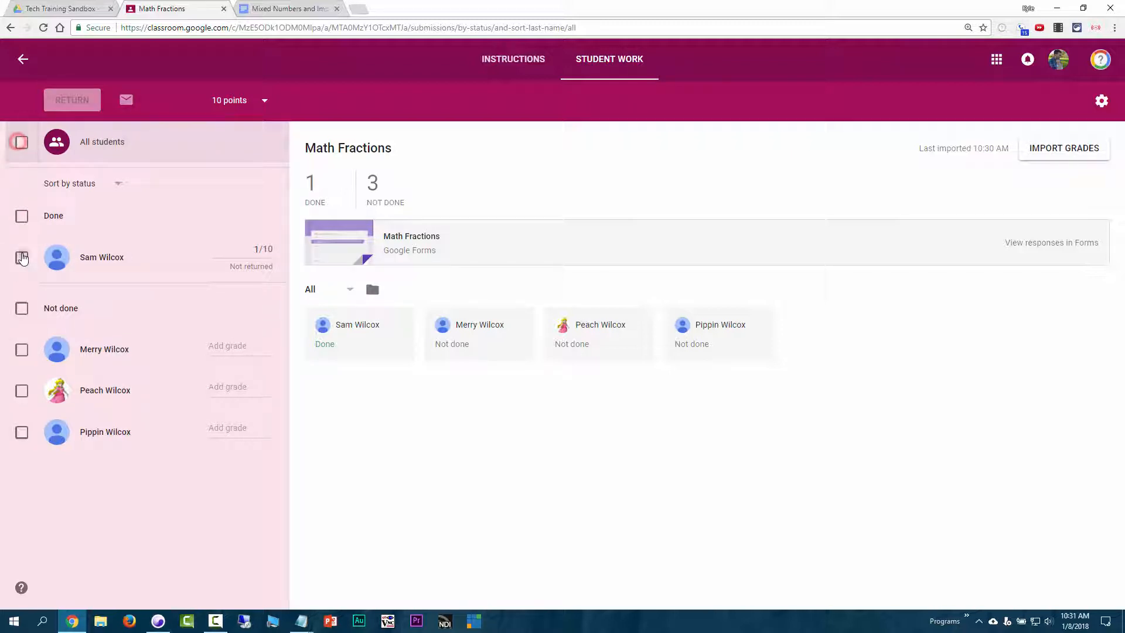
click(22, 259)
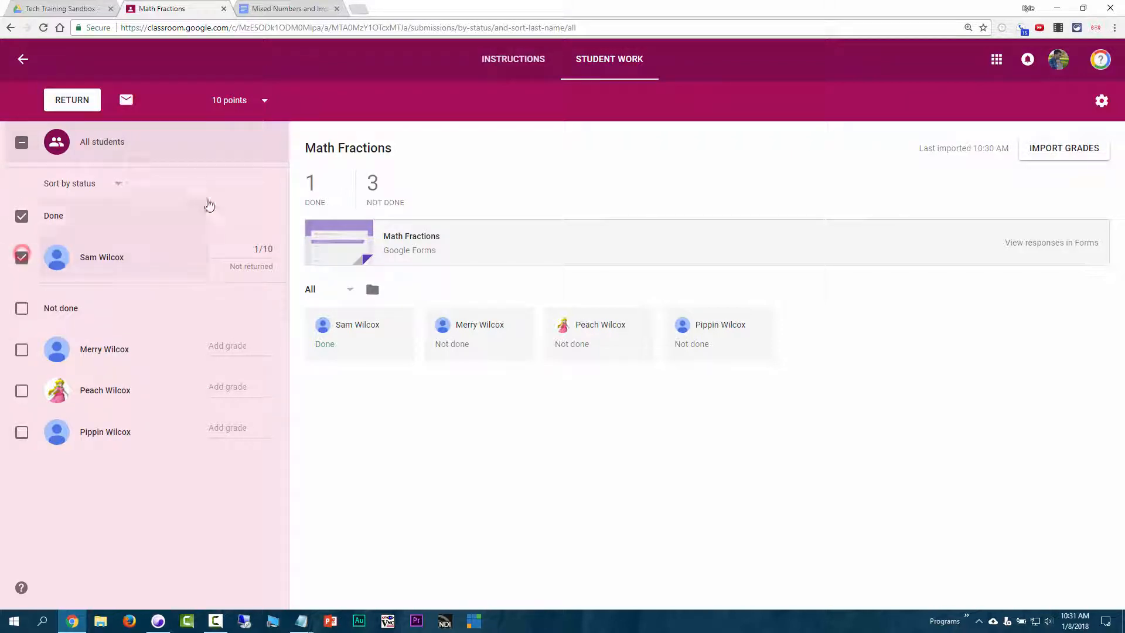
click(71, 103)
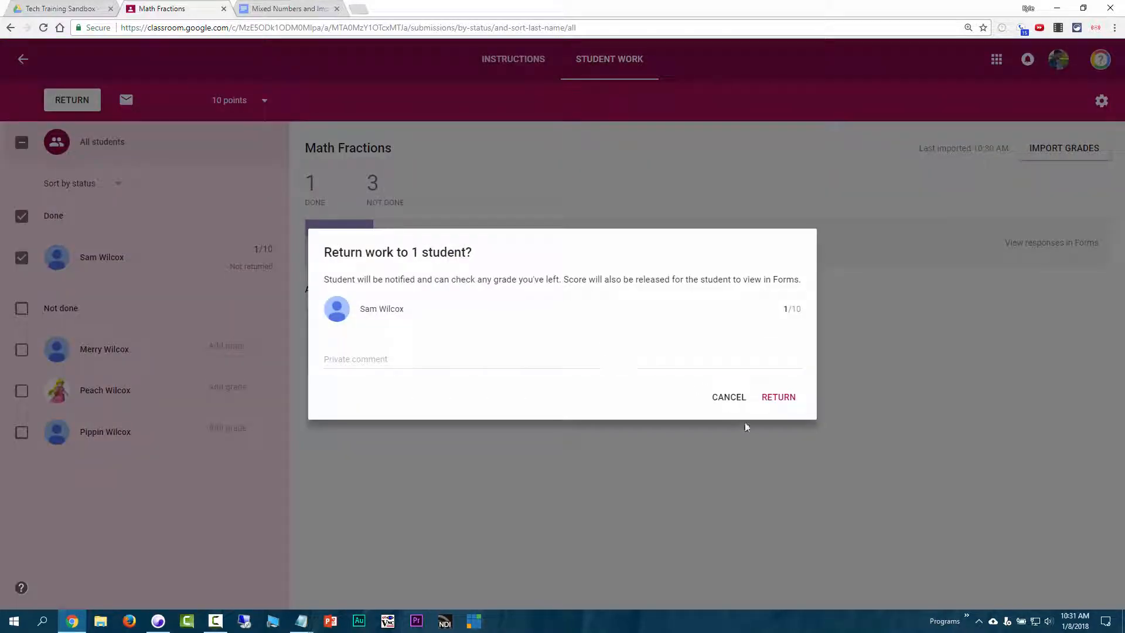
click(781, 401)
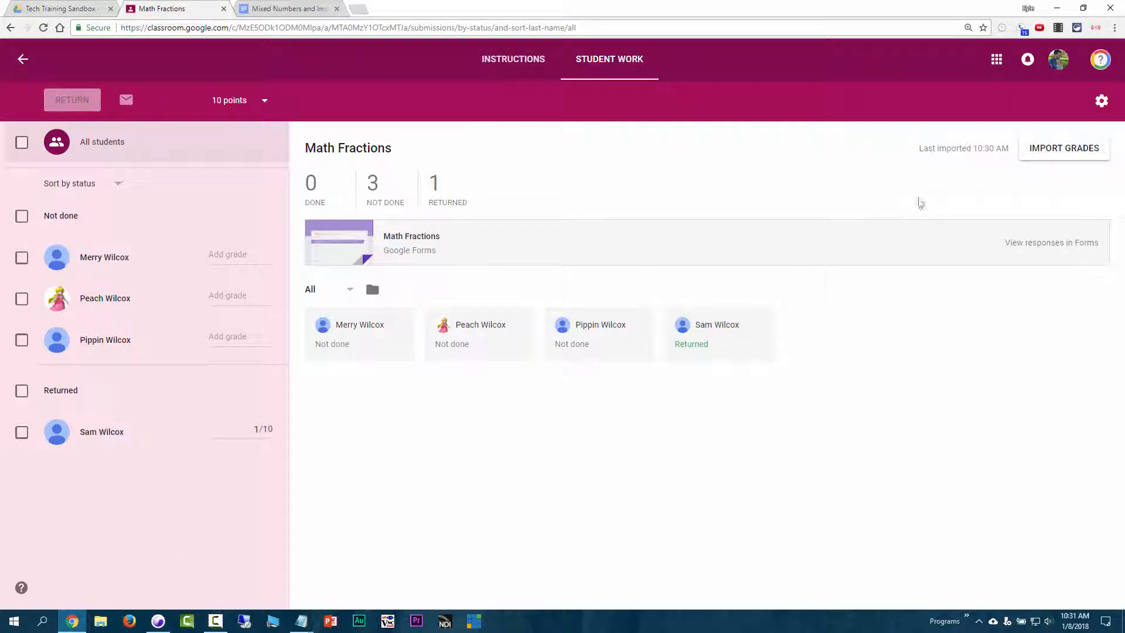
- Open the Math Fractions form from the Tech Training Sandbox folder in Google Drive and show its responses
click(59, 4)
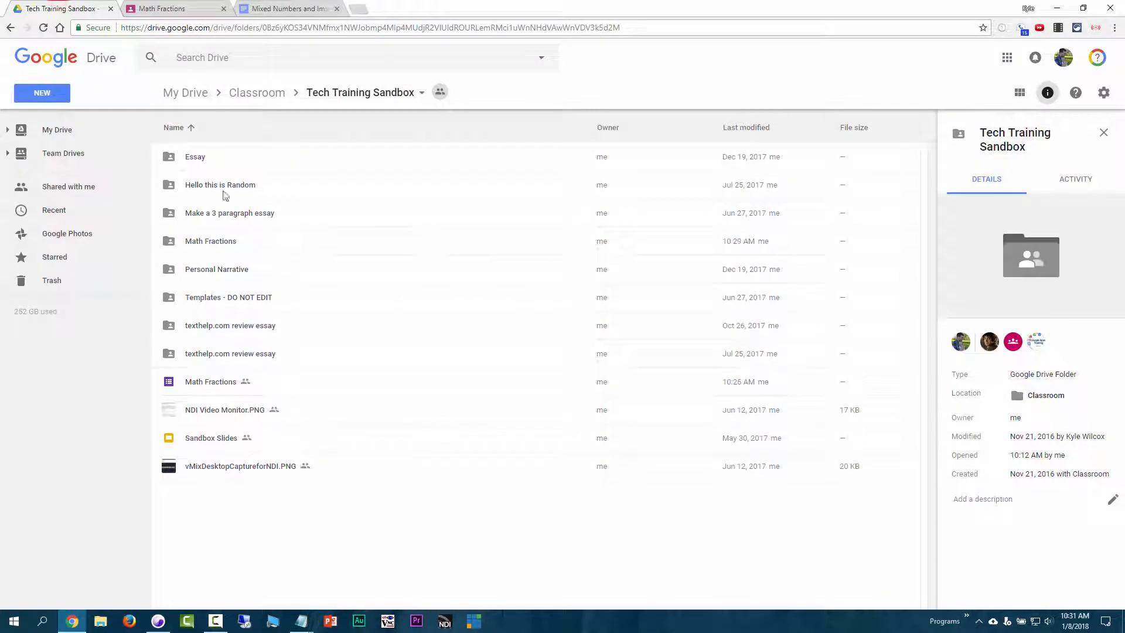
double_click(212, 388)
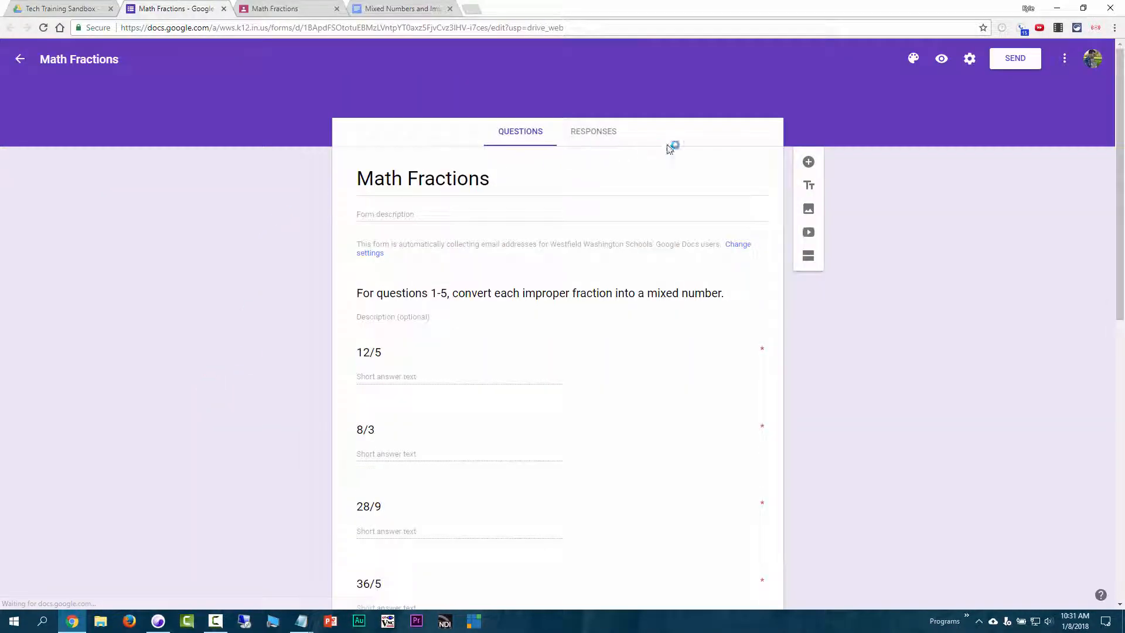
click(610, 136)
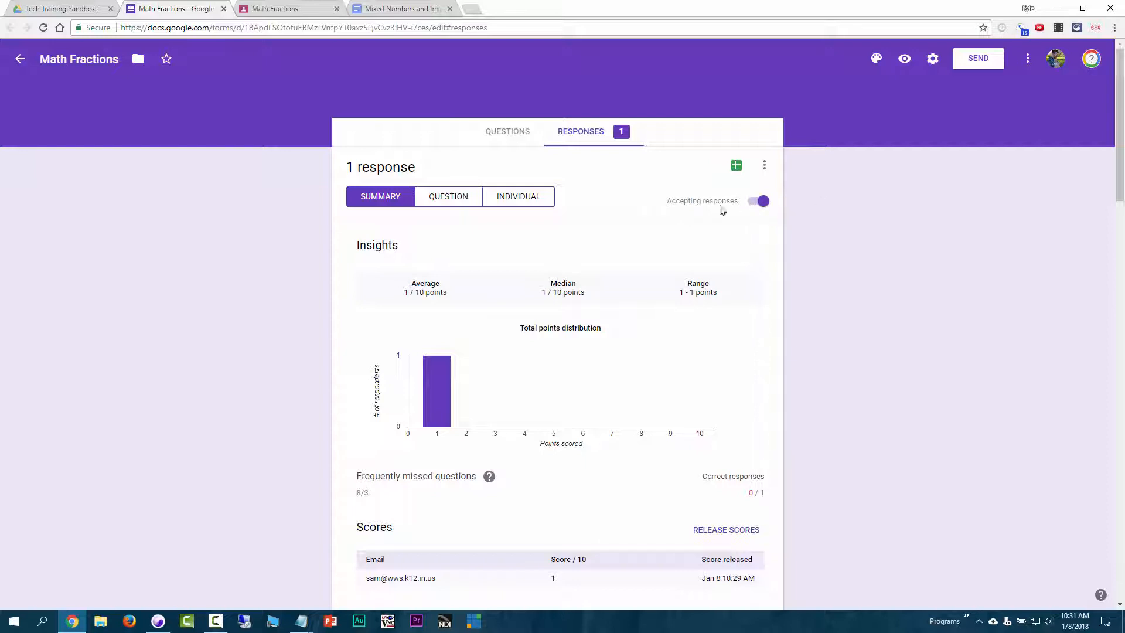
- Examine the additional options for handling the form's responses and look over the quiz's question list
click(767, 166)
click(688, 135)
click(768, 166)
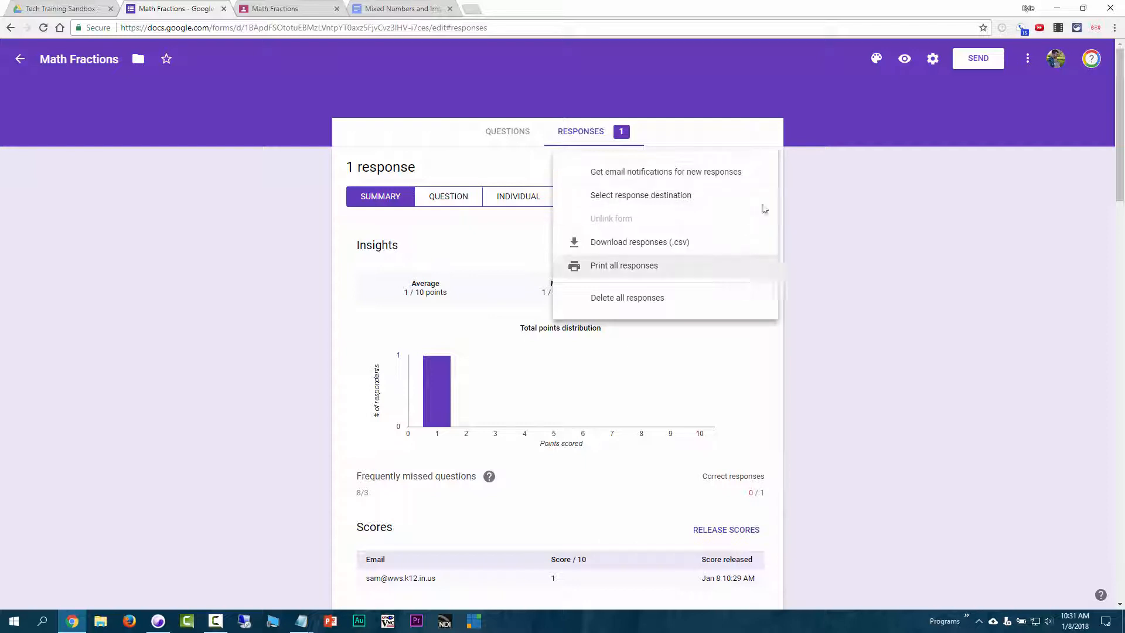
click(761, 125)
click(765, 170)
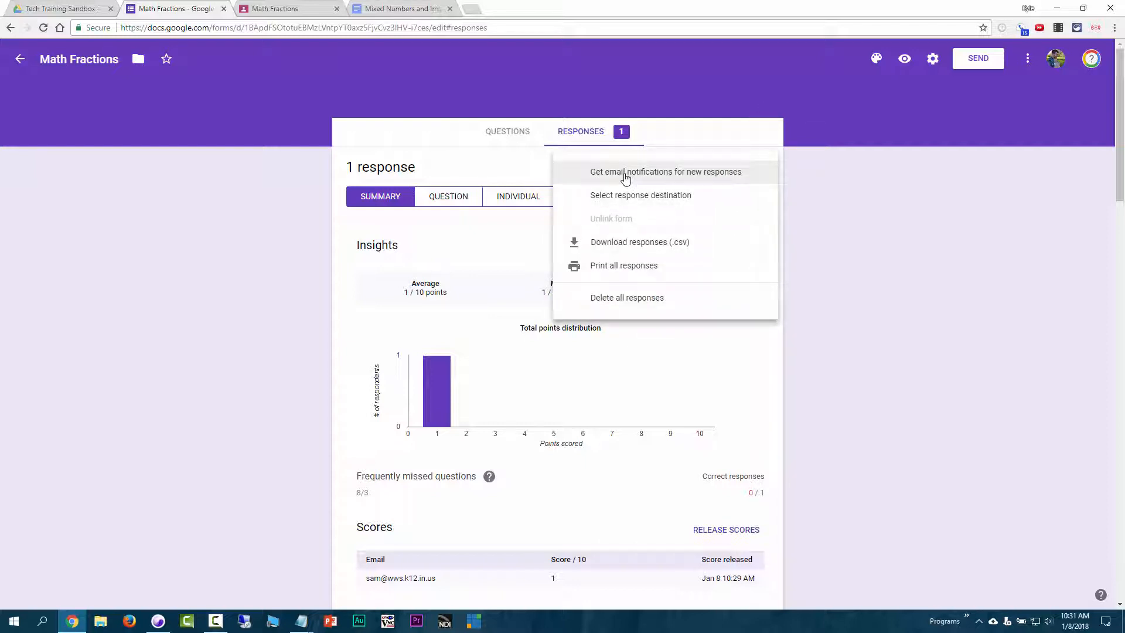
click(711, 133)
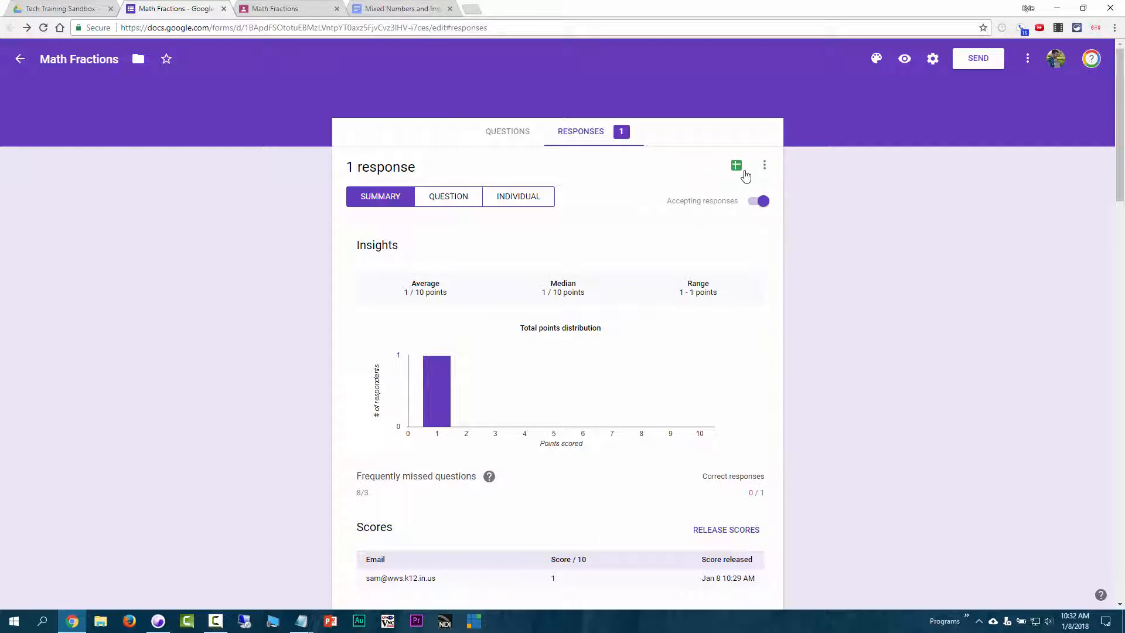
click(509, 131)
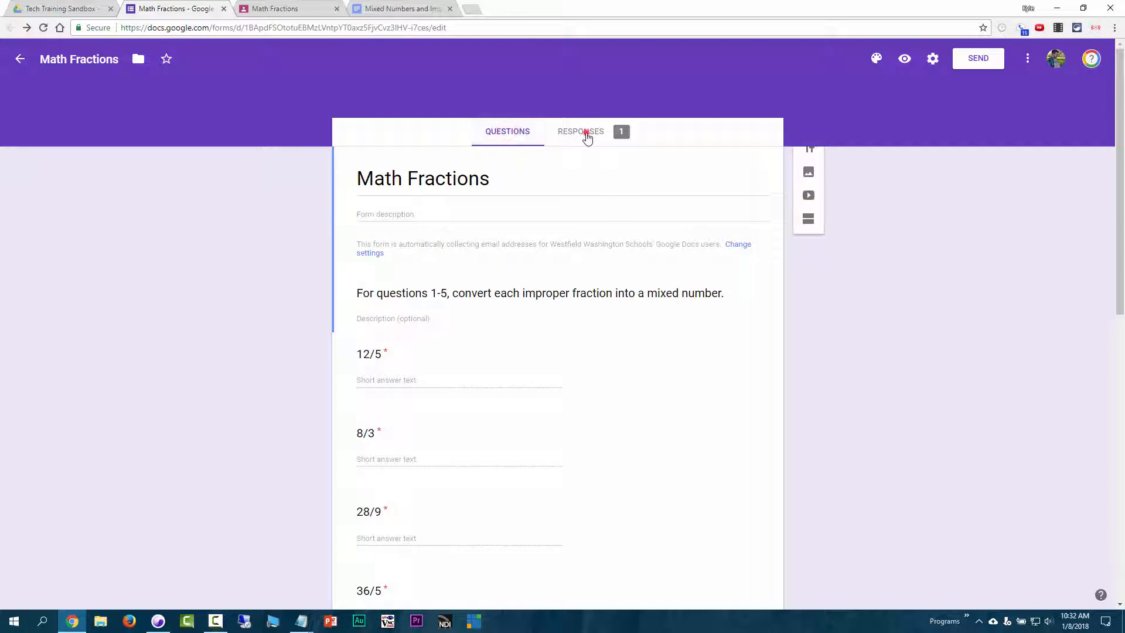
click(587, 134)
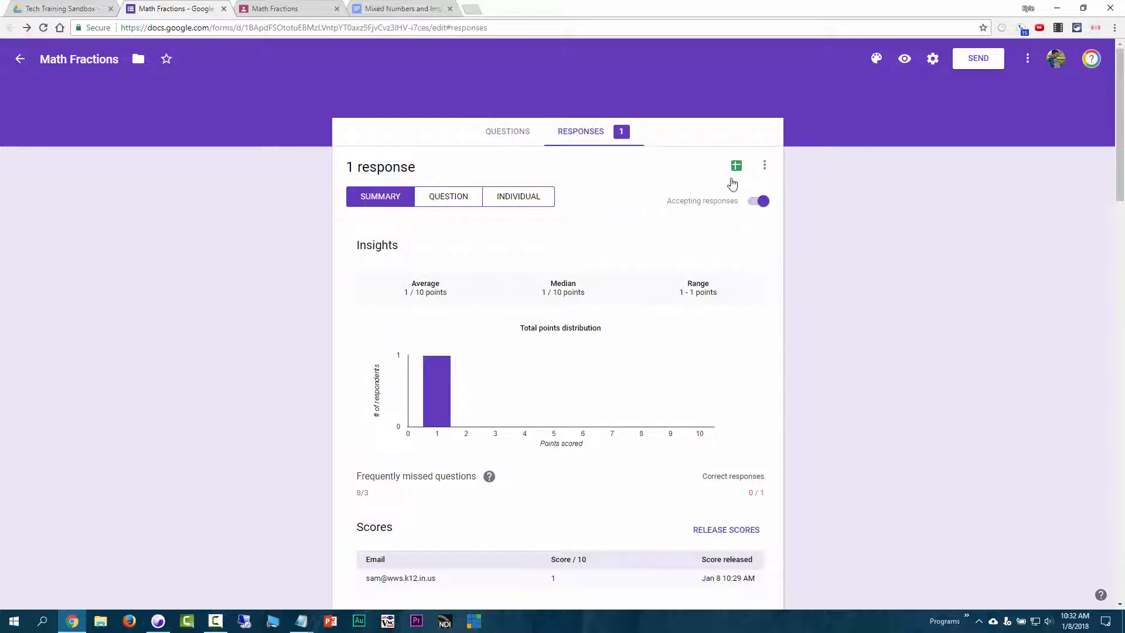
click(508, 132)
scroll(498, 440, down, 2)
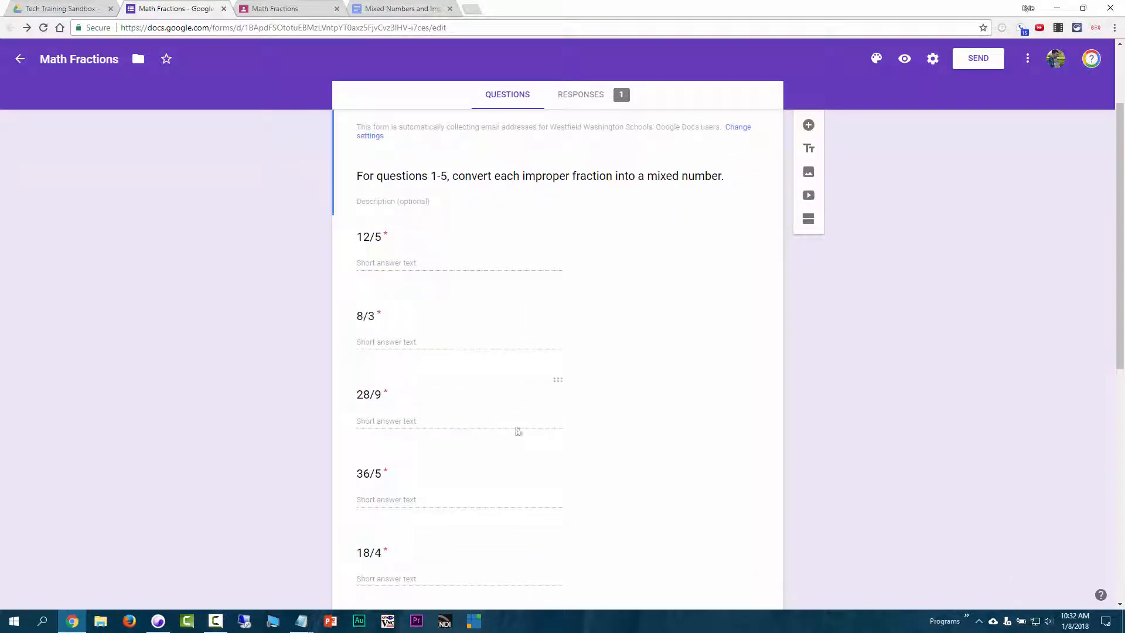
scroll(618, 328, up, 2)
- Create a new spreadsheet named Math Fractions (Responses) as the destination for the form's responses
click(568, 132)
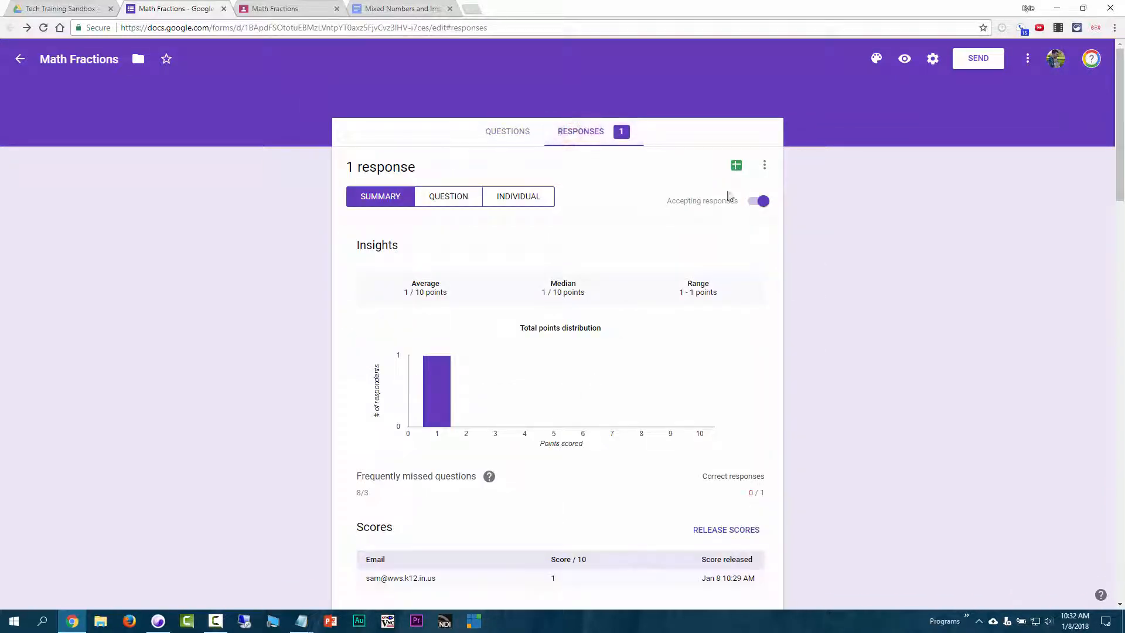
click(736, 168)
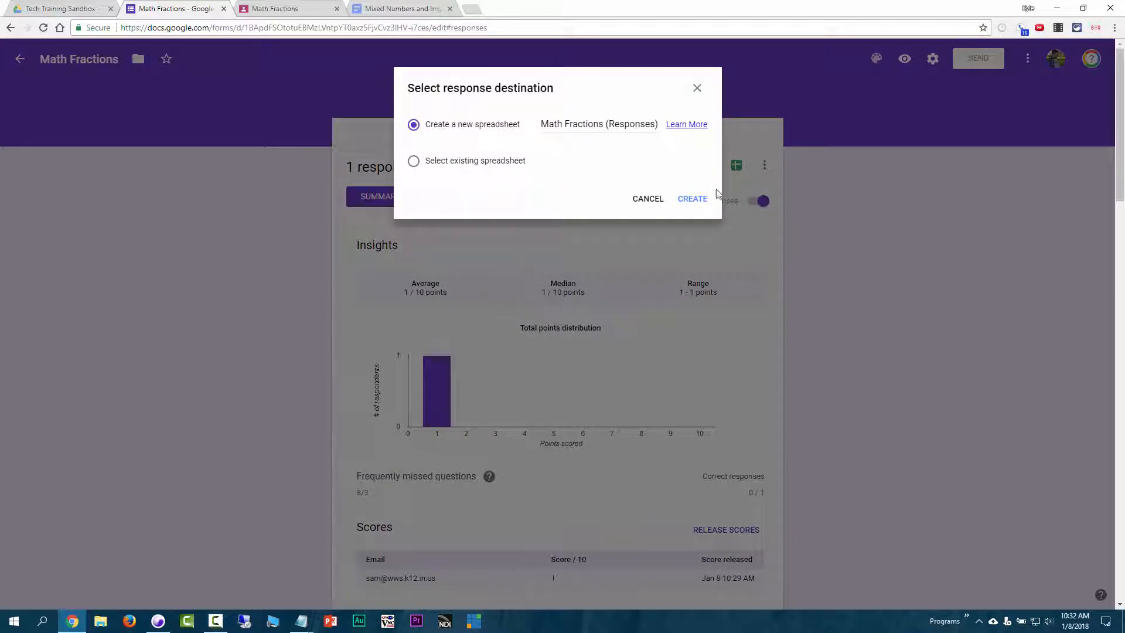
click(696, 200)
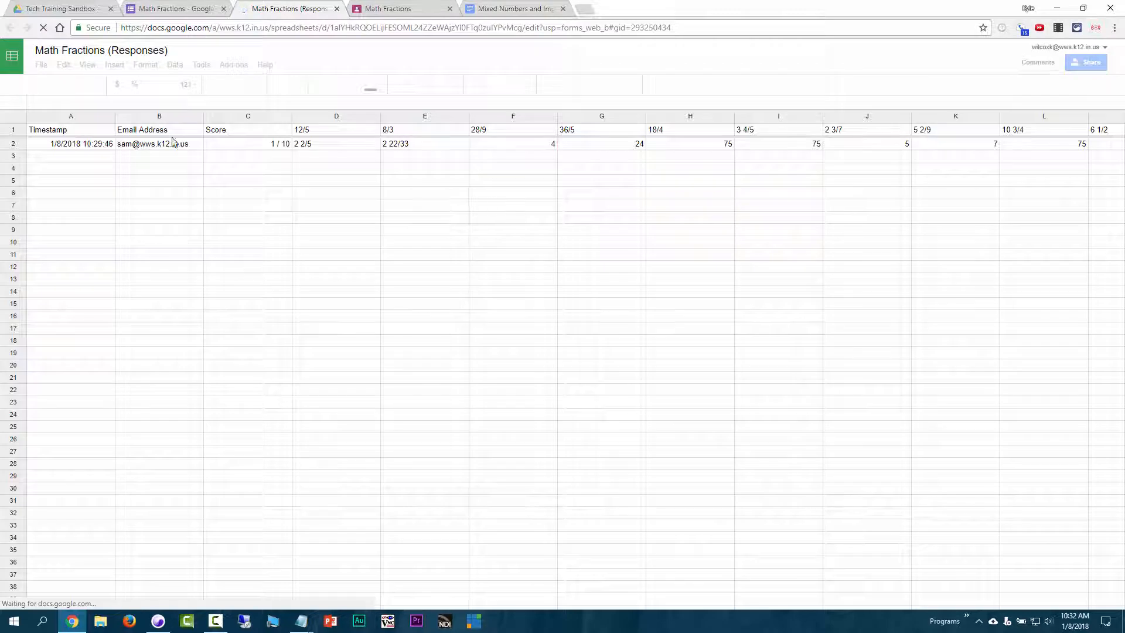
- Check the response spreadsheet in the Drive folder and inspect the timestamp and email address recorded for the submission
click(58, 8)
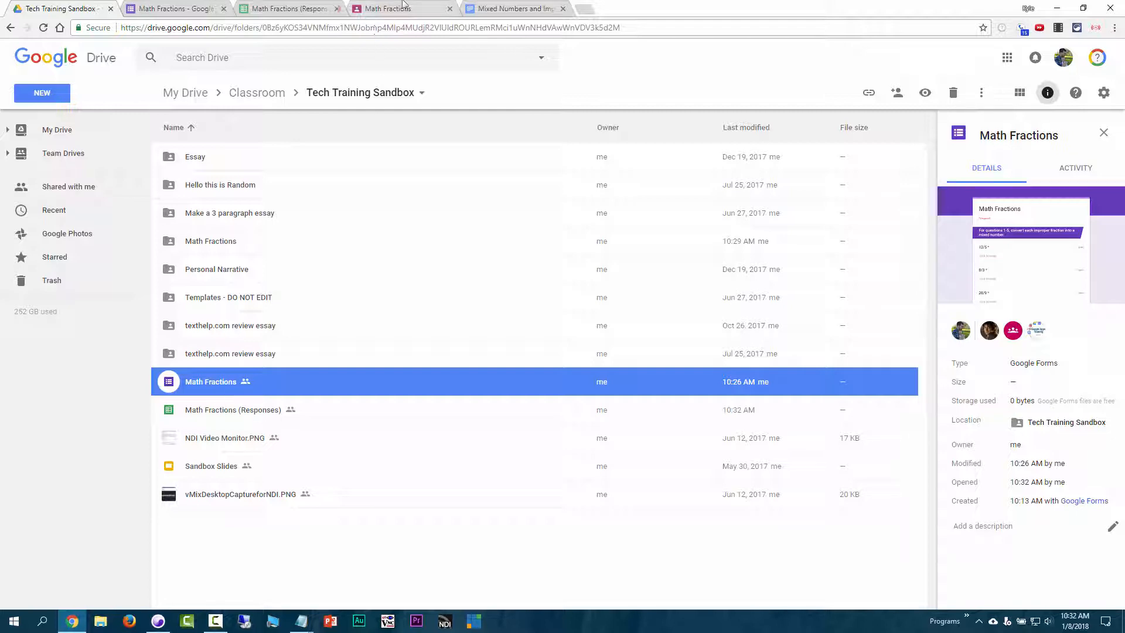
click(284, 8)
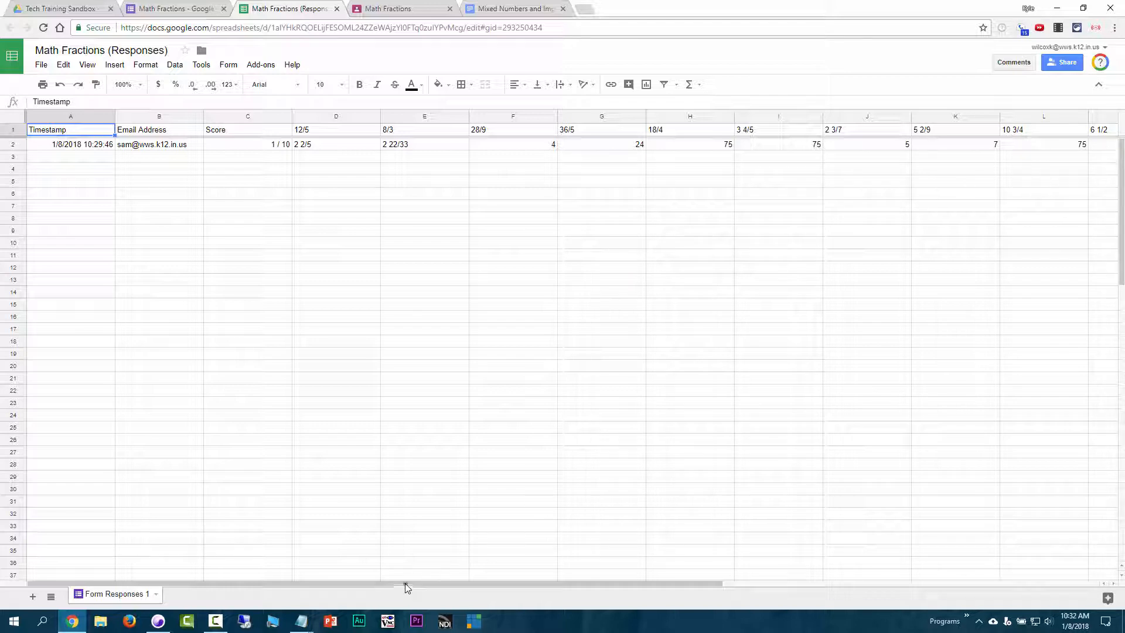
drag(407, 588, 310, 588)
click(77, 145)
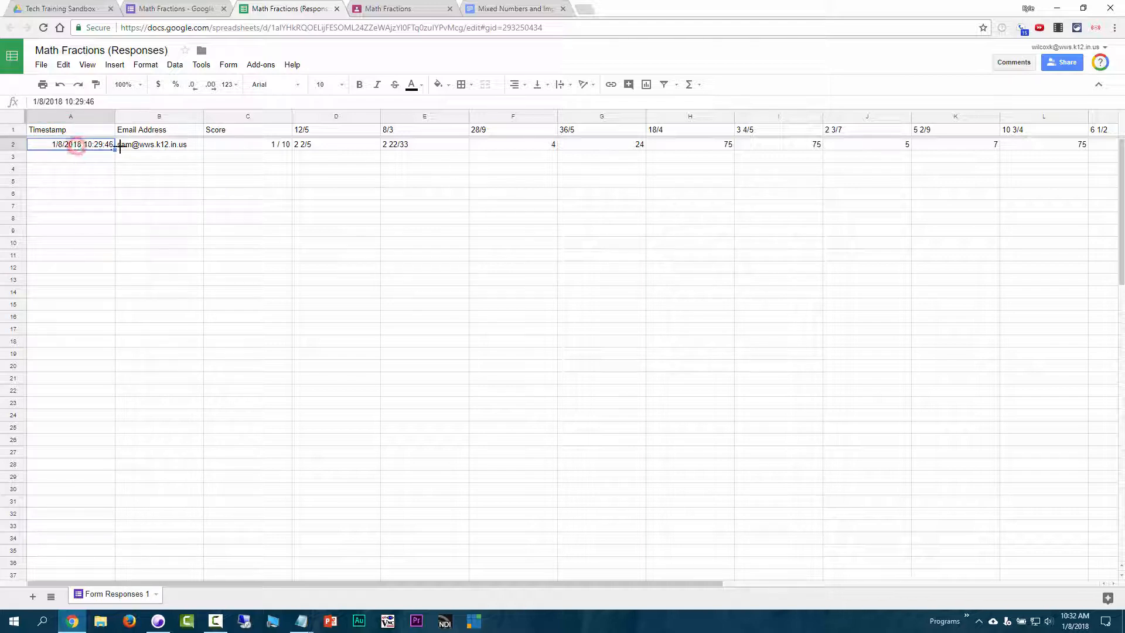
click(156, 144)
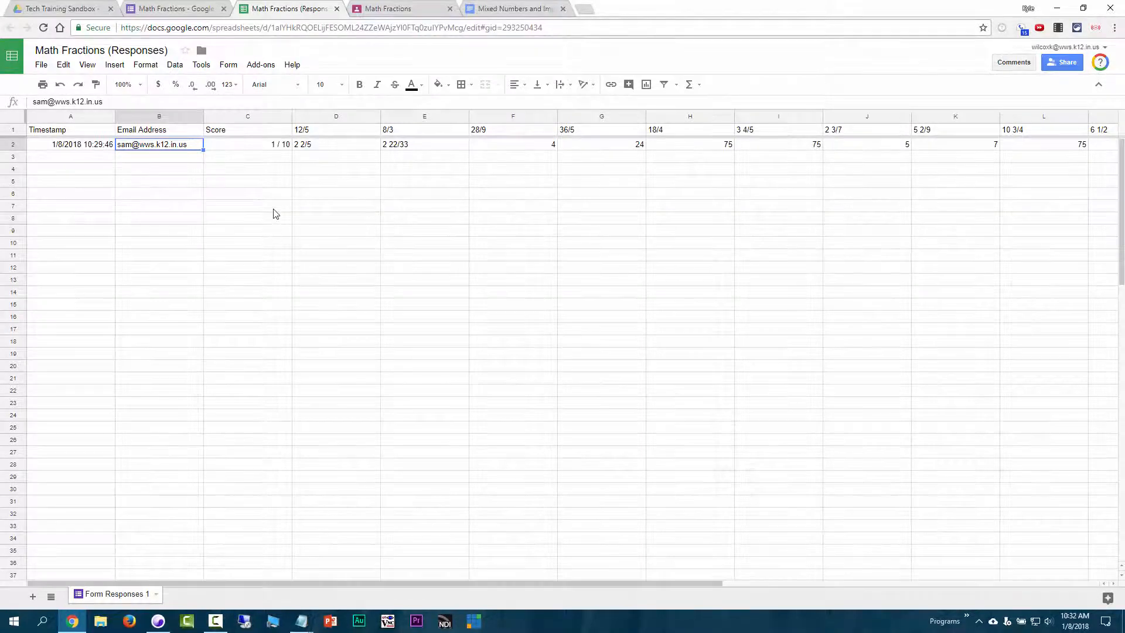
- Go back to Classroom, open the Tech Training Sandbox class from the class list and display the options for adding a post
click(181, 9)
click(354, 10)
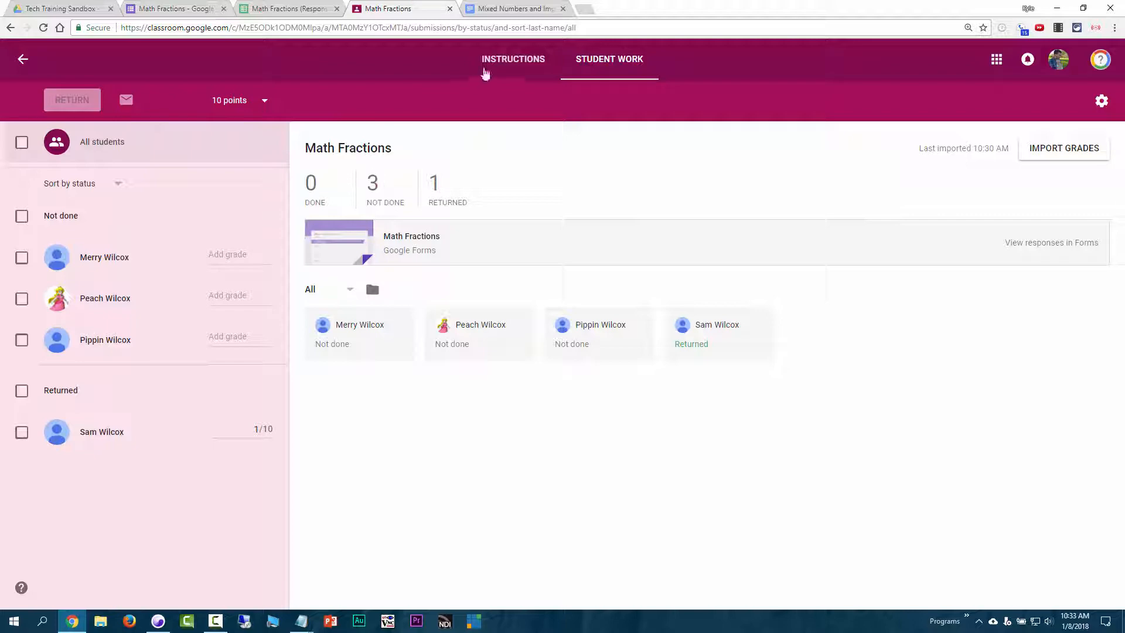
click(486, 69)
click(20, 63)
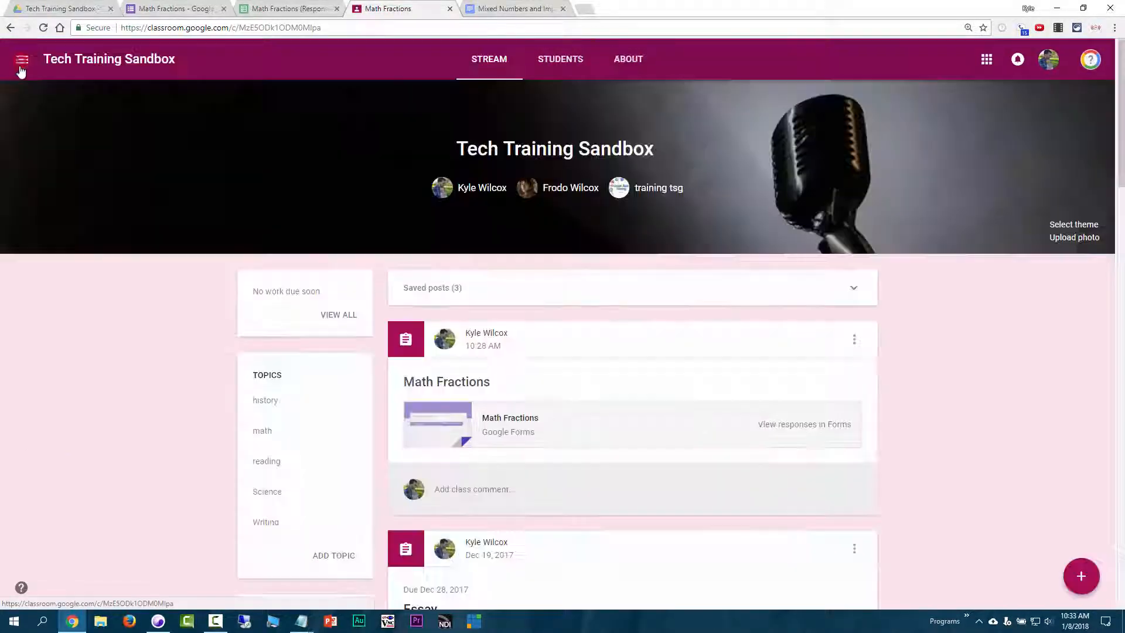
click(21, 61)
click(92, 67)
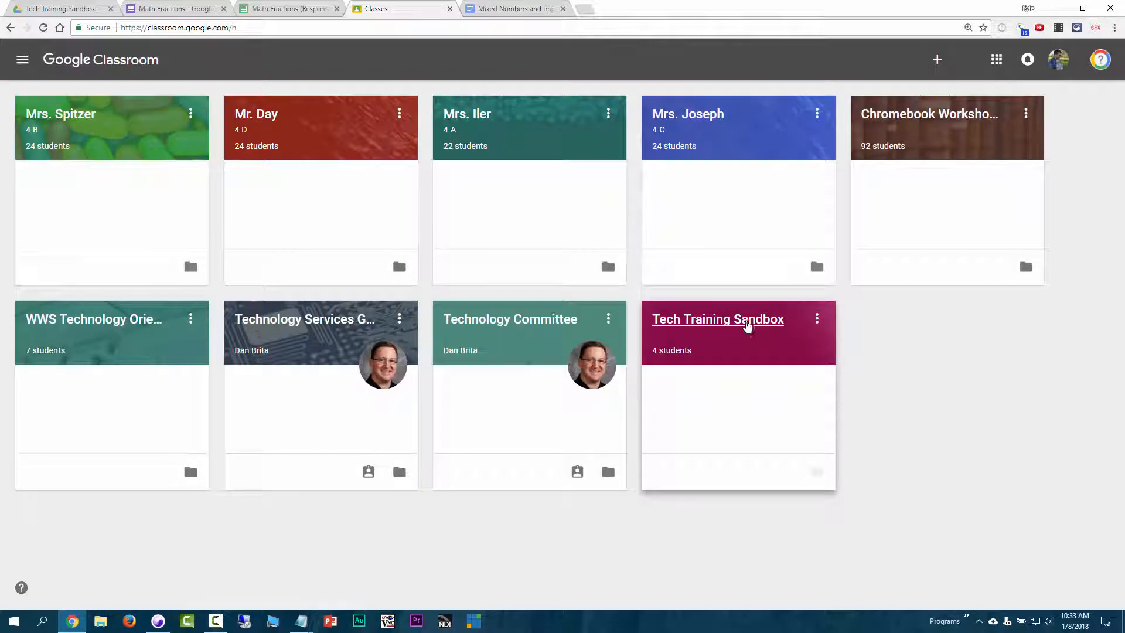
click(748, 325)
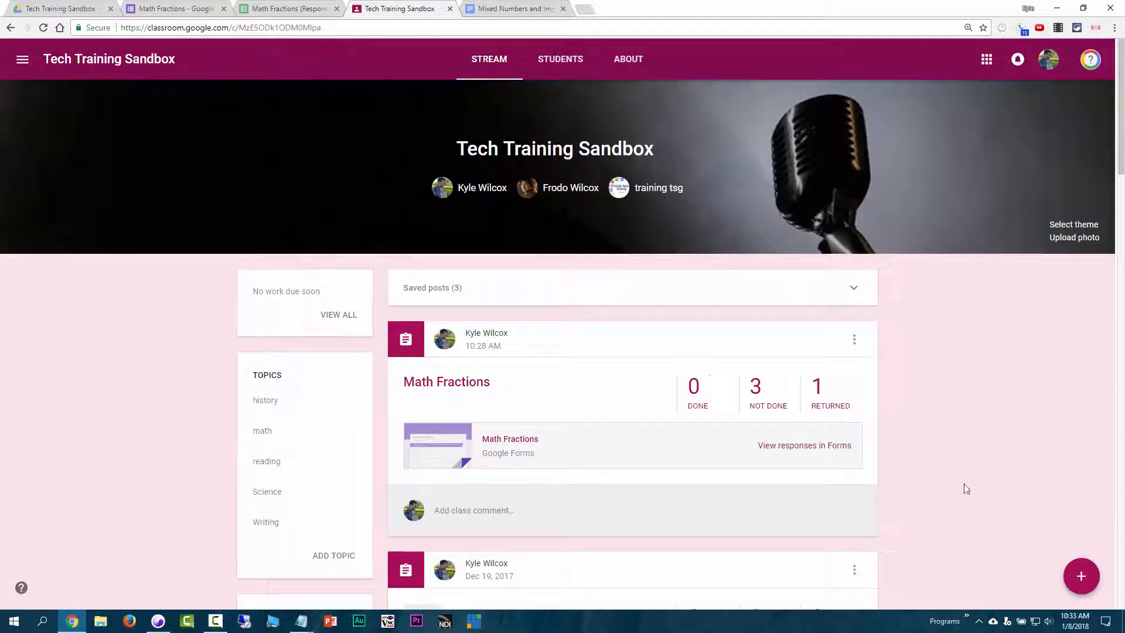
mouse_move(1081, 576)
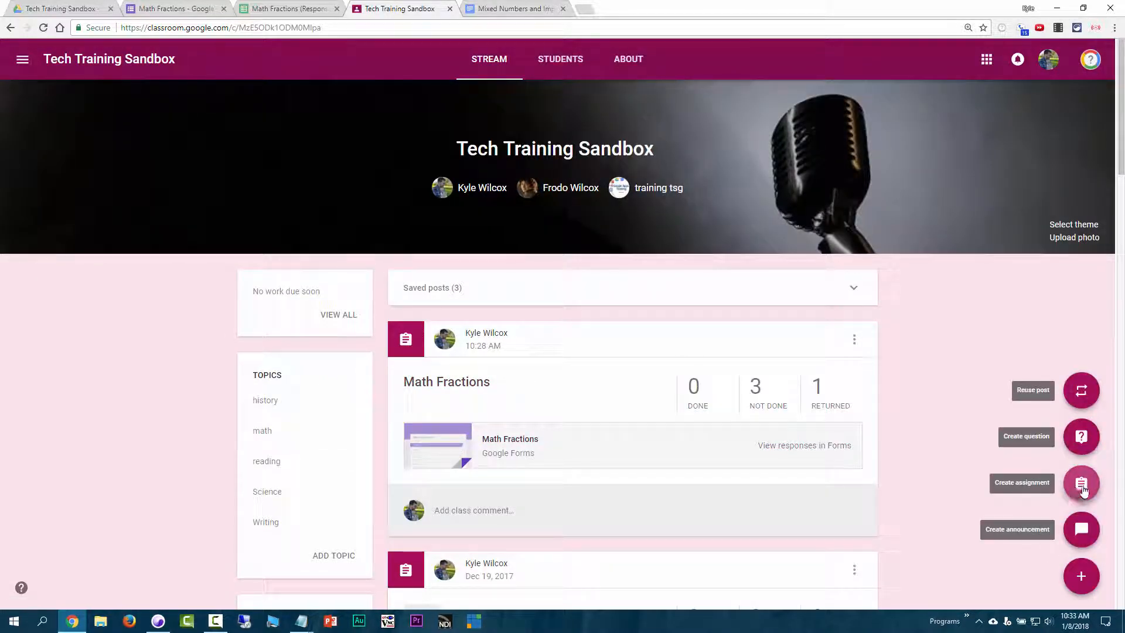